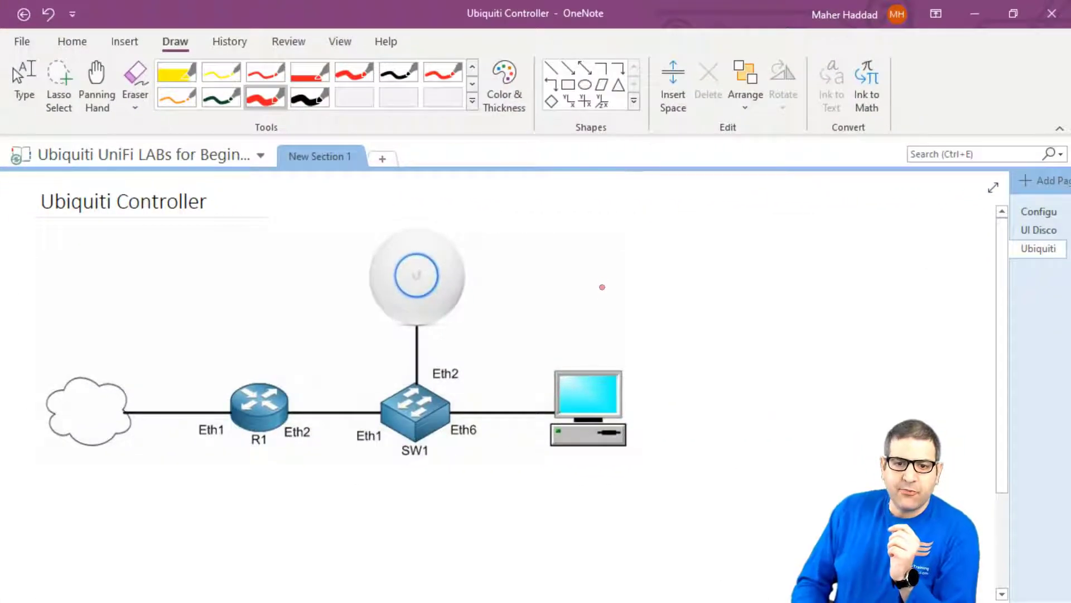
# Step: Annotate the diagram in red ink: circle SW1, add a box above the PC, and draw arrows from the AP
pyautogui.moveTo(601, 325)
pyautogui.mouseDown()
pyautogui.moveTo(600, 346)
pyautogui.moveTo(613, 339)
pyautogui.mouseUp()
pyautogui.moveTo(481, 428)
pyautogui.mouseDown()
pyautogui.moveTo(483, 404)
pyautogui.moveTo(434, 366)
pyautogui.moveTo(356, 403)
pyautogui.moveTo(391, 461)
pyautogui.moveTo(467, 444)
pyautogui.moveTo(480, 426)
pyautogui.mouseUp()
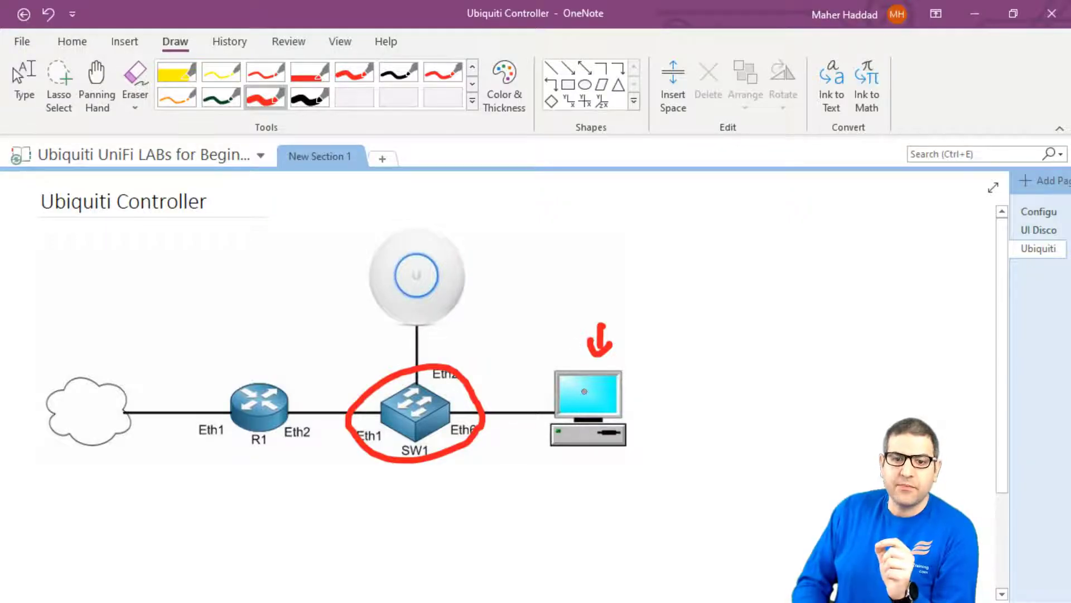
pyautogui.moveTo(571, 301)
pyautogui.mouseDown()
pyautogui.moveTo(580, 259)
pyautogui.moveTo(653, 291)
pyautogui.moveTo(594, 310)
pyautogui.moveTo(574, 299)
pyautogui.mouseUp()
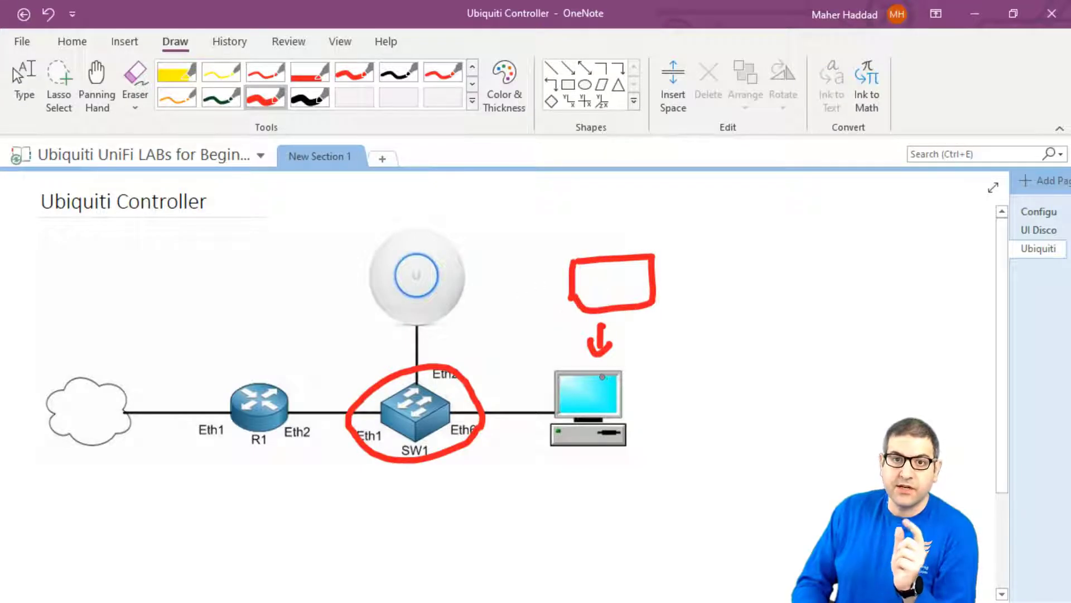
pyautogui.moveTo(467, 282)
pyautogui.mouseDown()
pyautogui.moveTo(538, 266)
pyautogui.moveTo(567, 279)
pyautogui.moveTo(561, 269)
pyautogui.mouseUp()
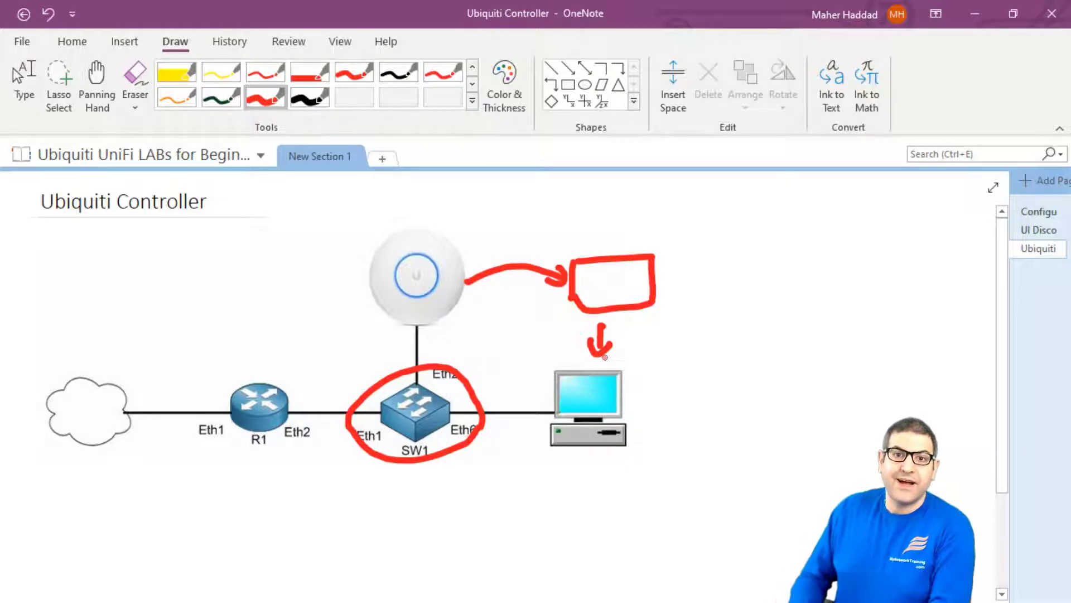
# Step: Leave ink mode and load the Ubiquiti homepage at ui.com in Chrome
pyautogui.press('Escape')
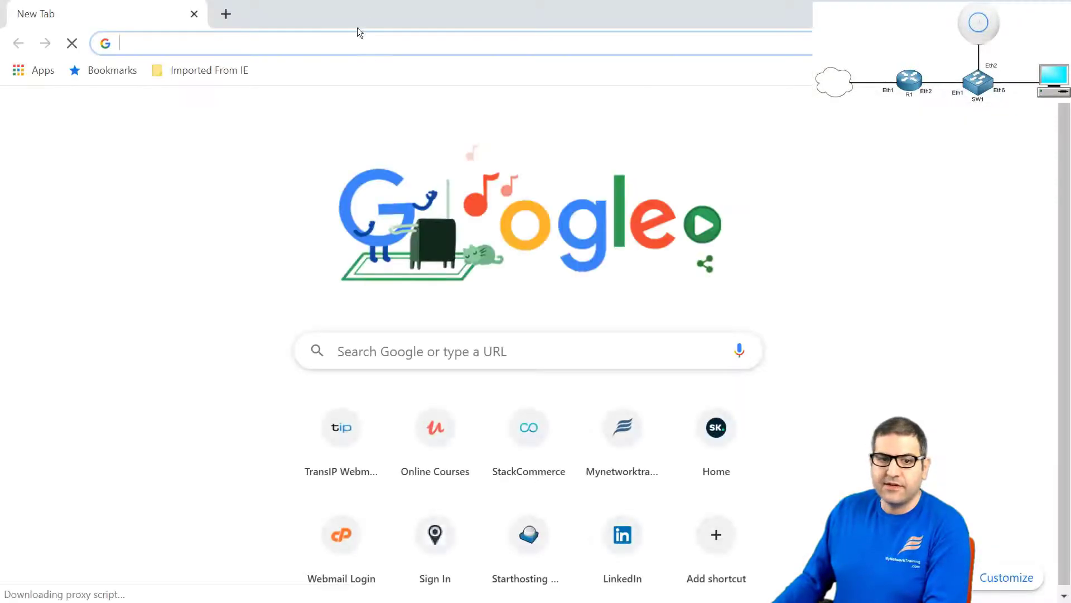
pyautogui.click(375, 44)
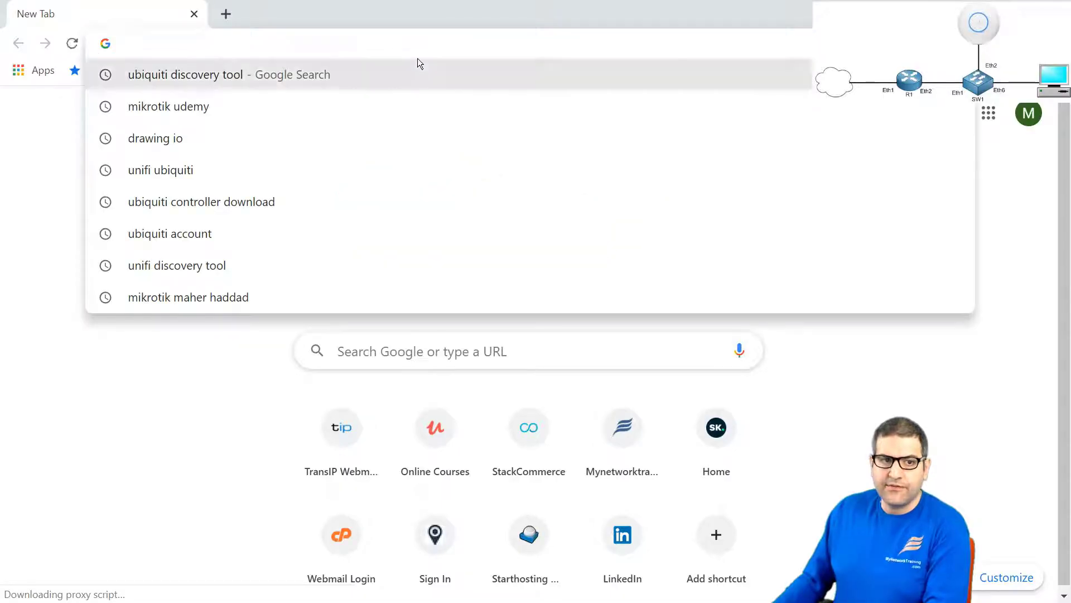
pyautogui.write('u')
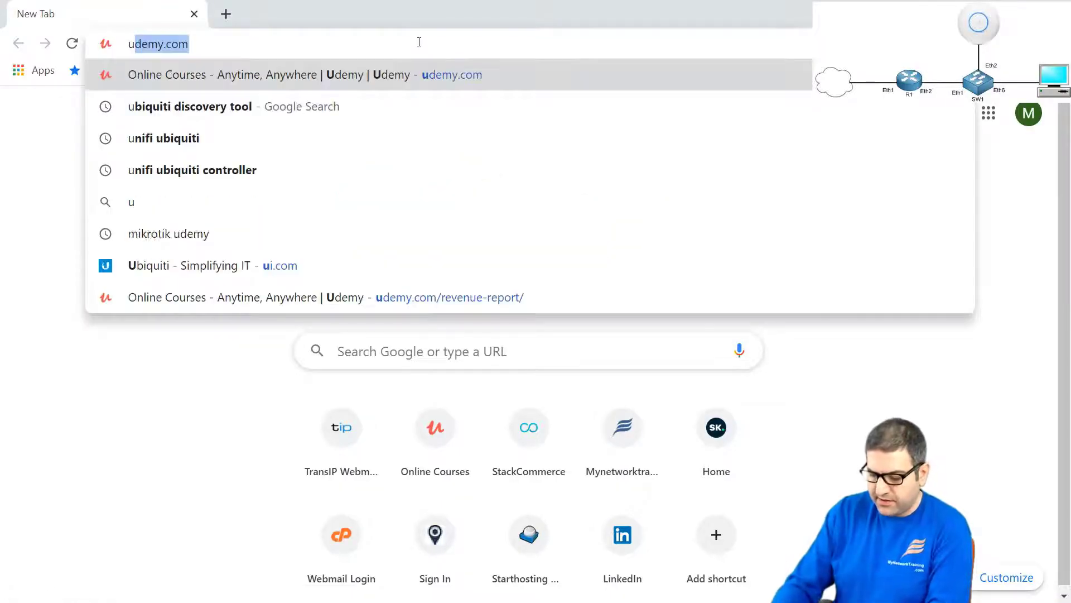
pyautogui.write('i')
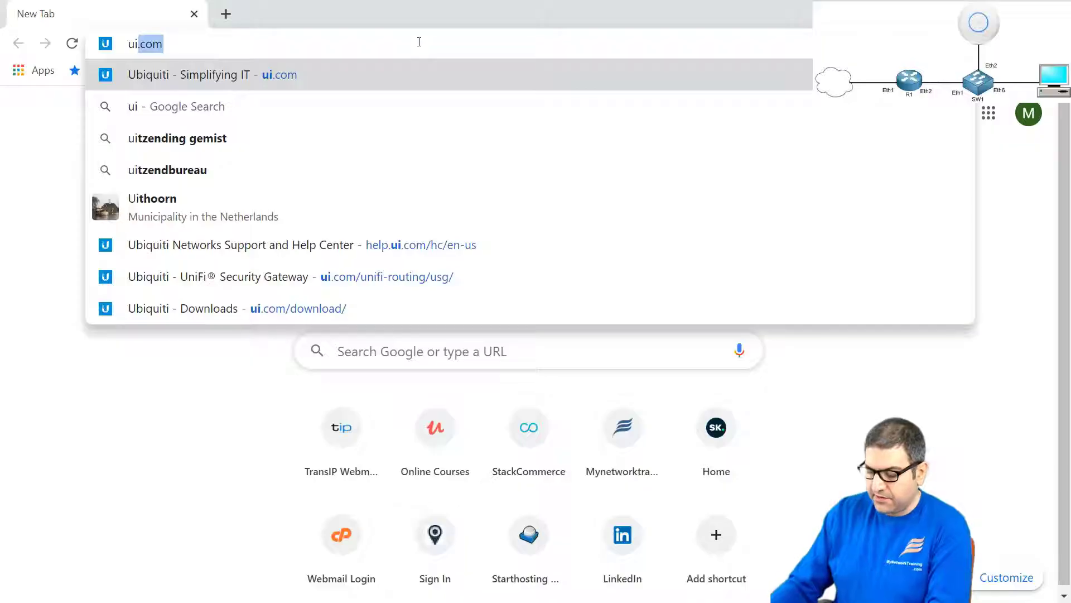
pyautogui.press('Return')
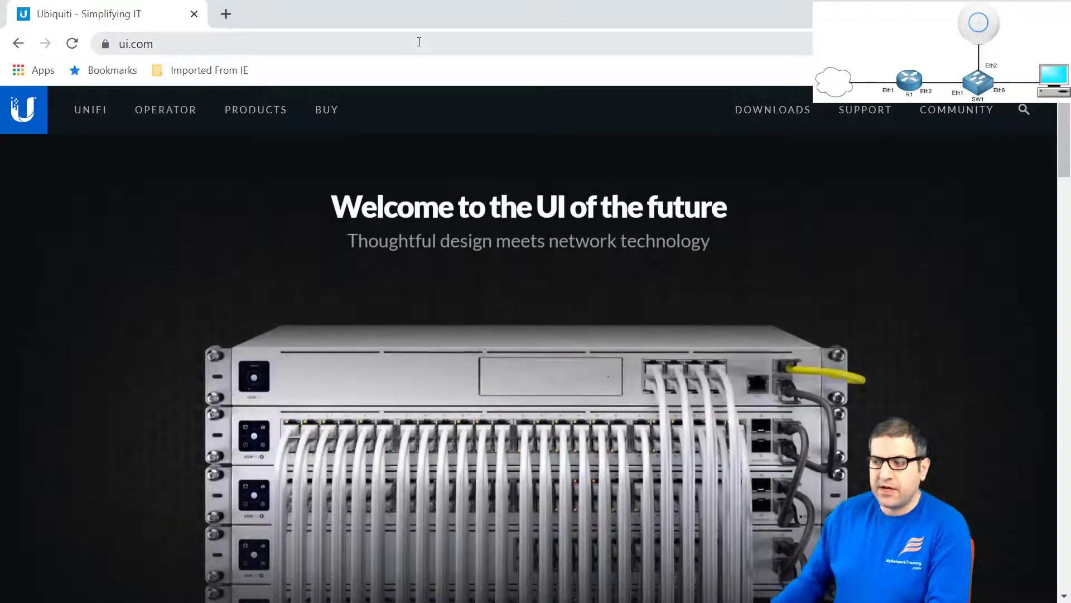
# Step: In ui.com downloads, open the UniFi tab and expand UniFi Network Controller 5.12.66 for Windows
pyautogui.click(772, 111)
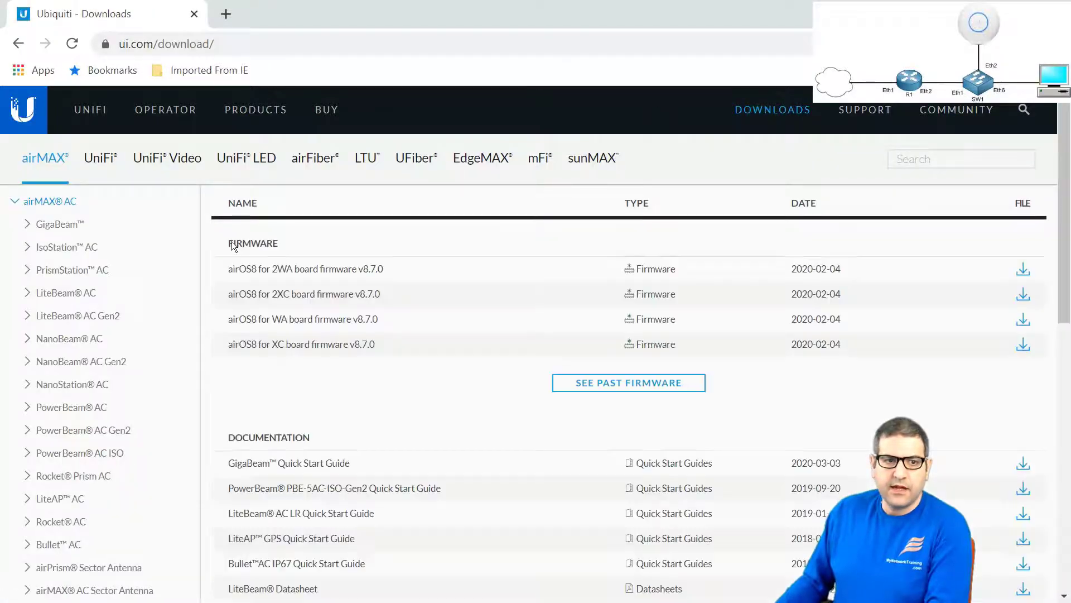
pyautogui.click(99, 165)
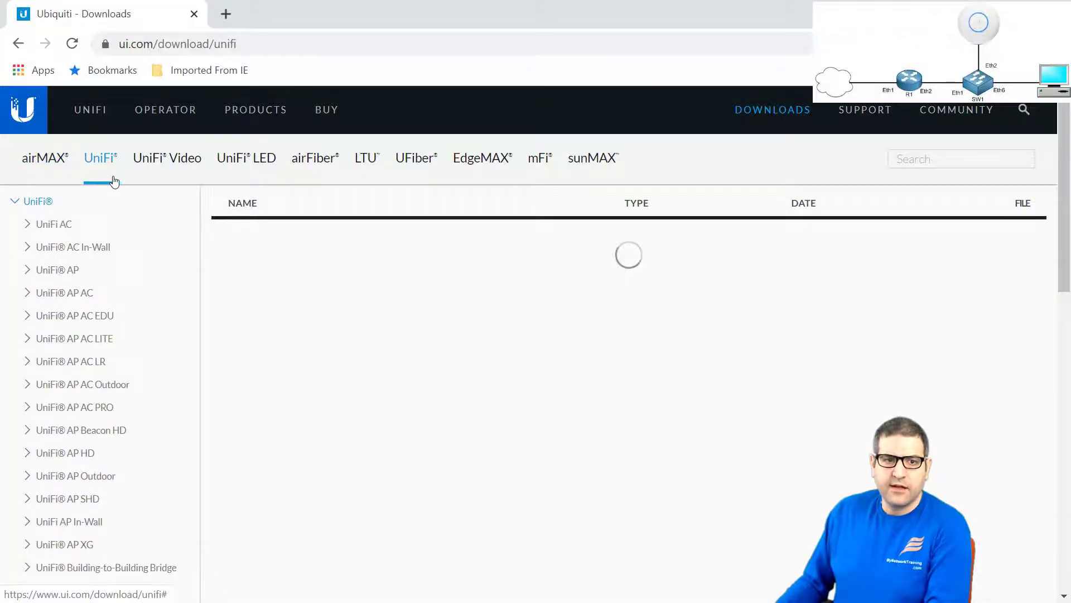
pyautogui.scroll(-2, 338, 283)
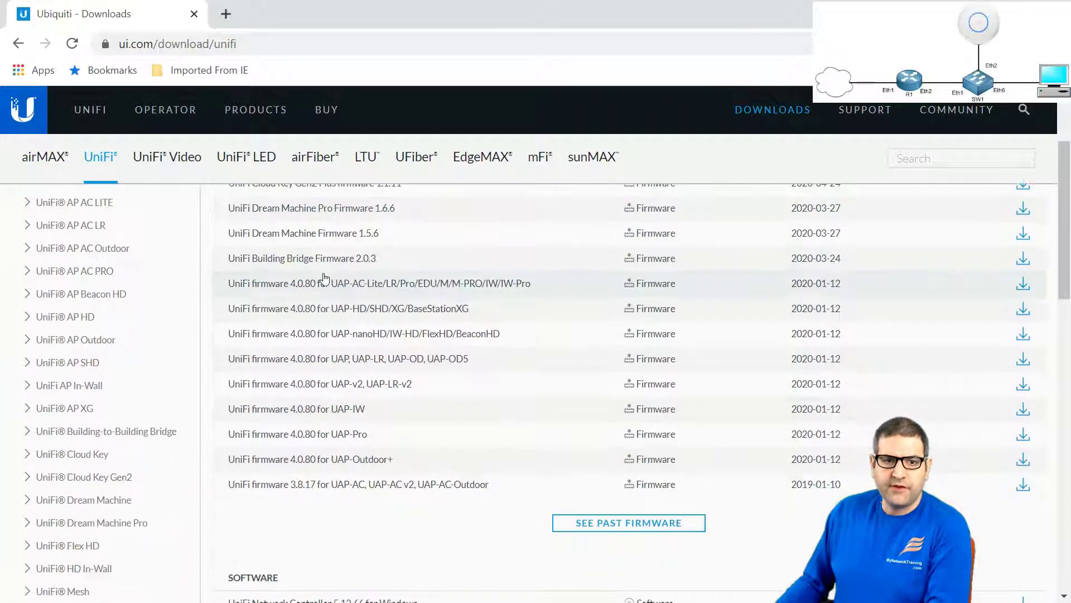
pyautogui.scroll(1, 338, 283)
pyautogui.scroll(-4, 351, 268)
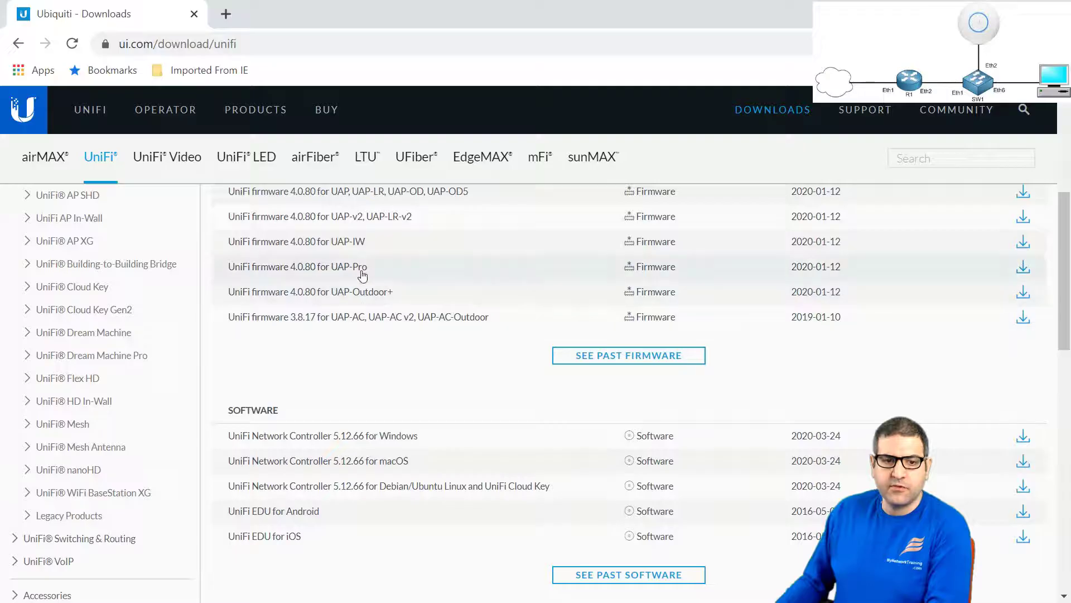
pyautogui.scroll(-1, 302, 417)
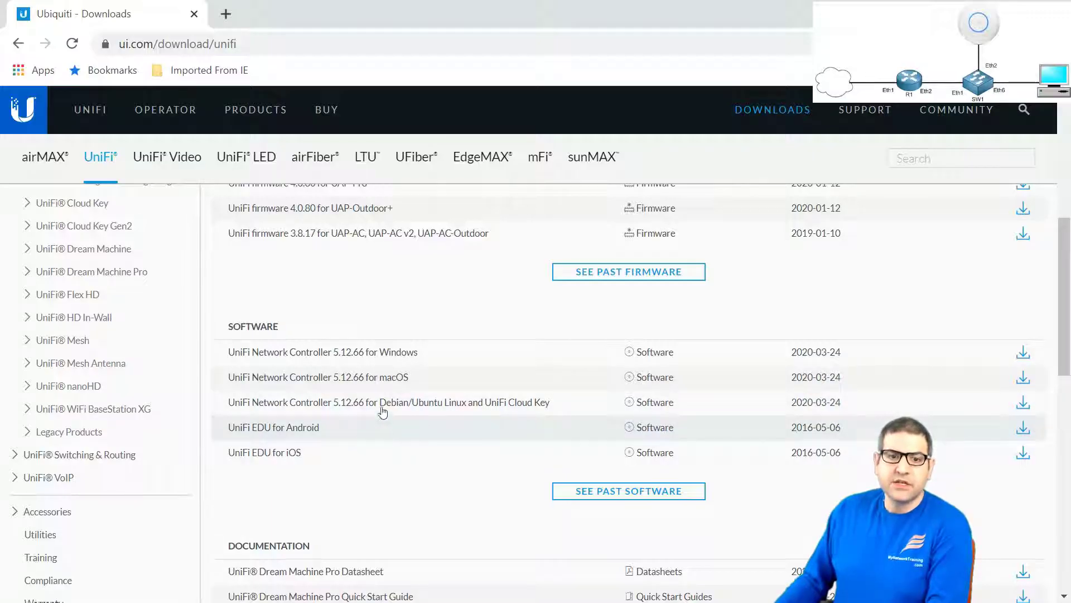
pyautogui.moveTo(340, 355); pyautogui.dragTo(340, 368)
pyautogui.click(339, 359)
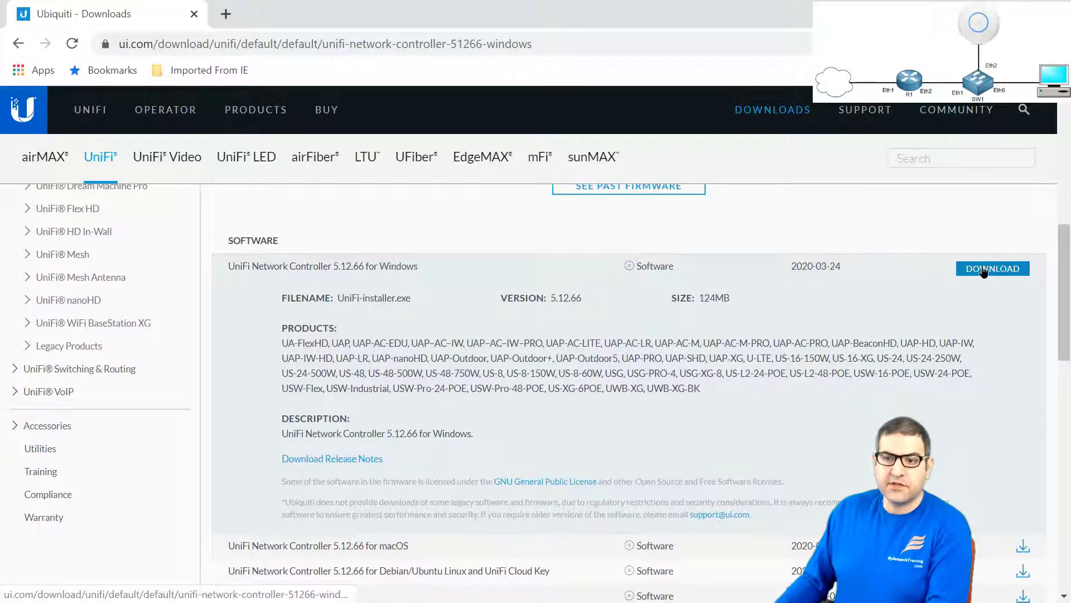
# Step: Accept the EULA and download UniFi-installer.exe (124MB), then close the download popup
pyautogui.click(983, 272)
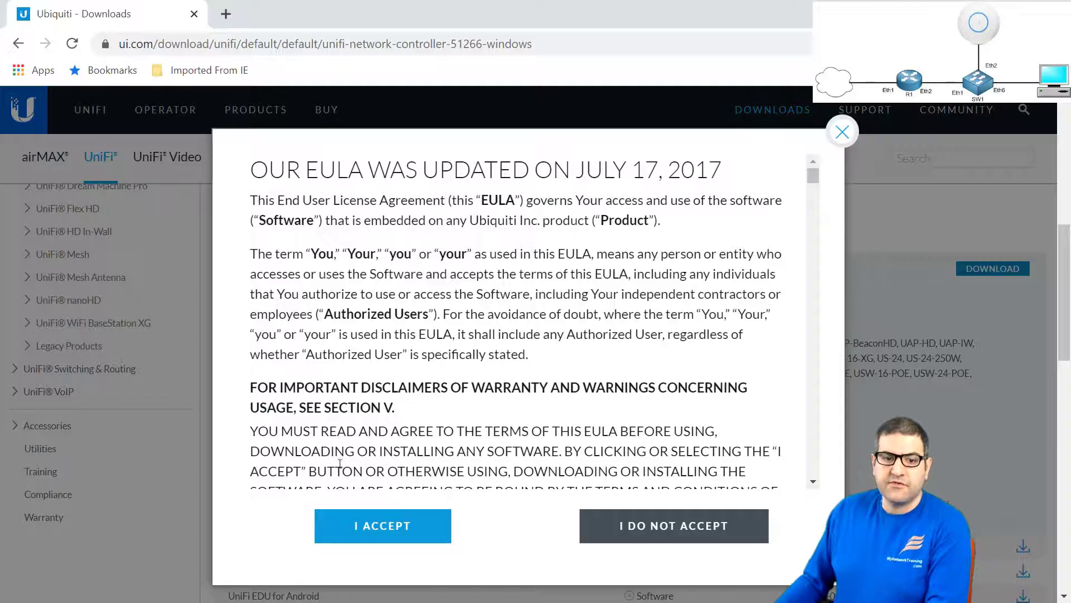
pyautogui.click(360, 522)
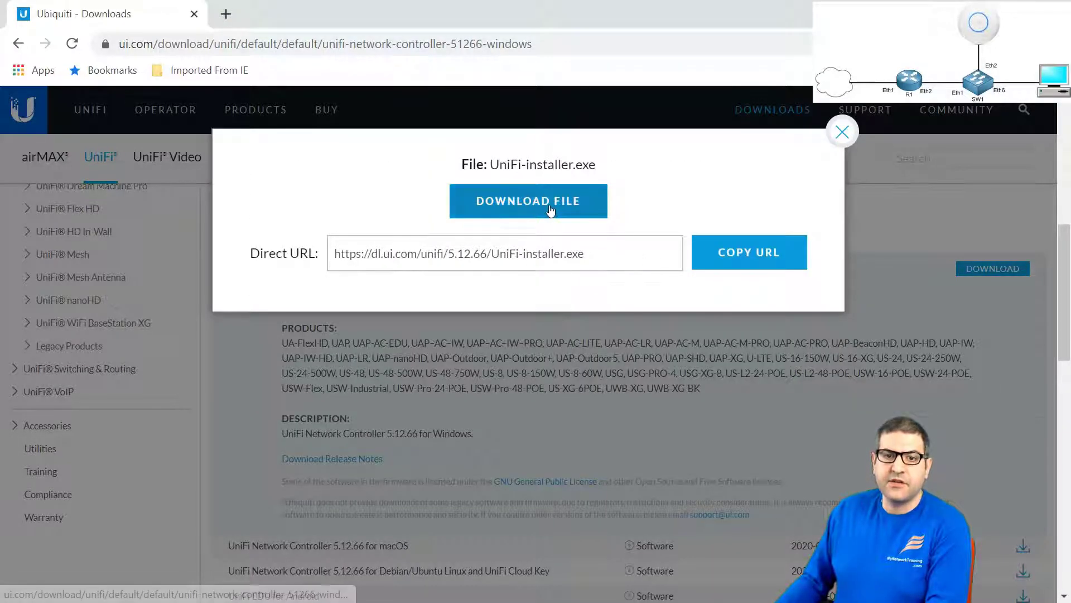
pyautogui.click(841, 131)
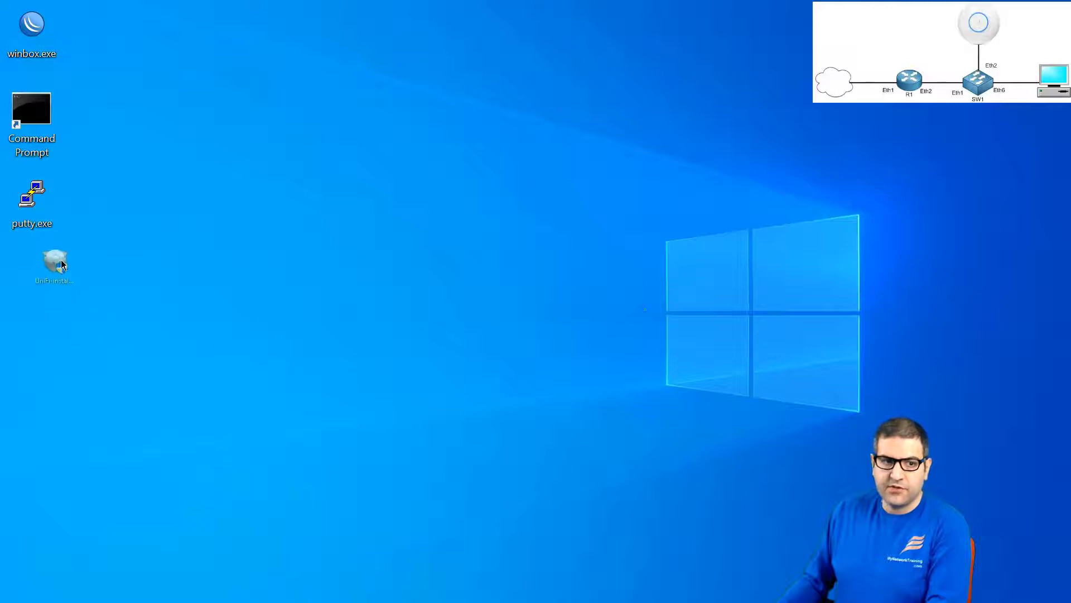
# Step: Put UniFi-installer on the desktop and launch it to show the UniFi Setup welcome window
pyautogui.hotkey('ctrl', 'v')
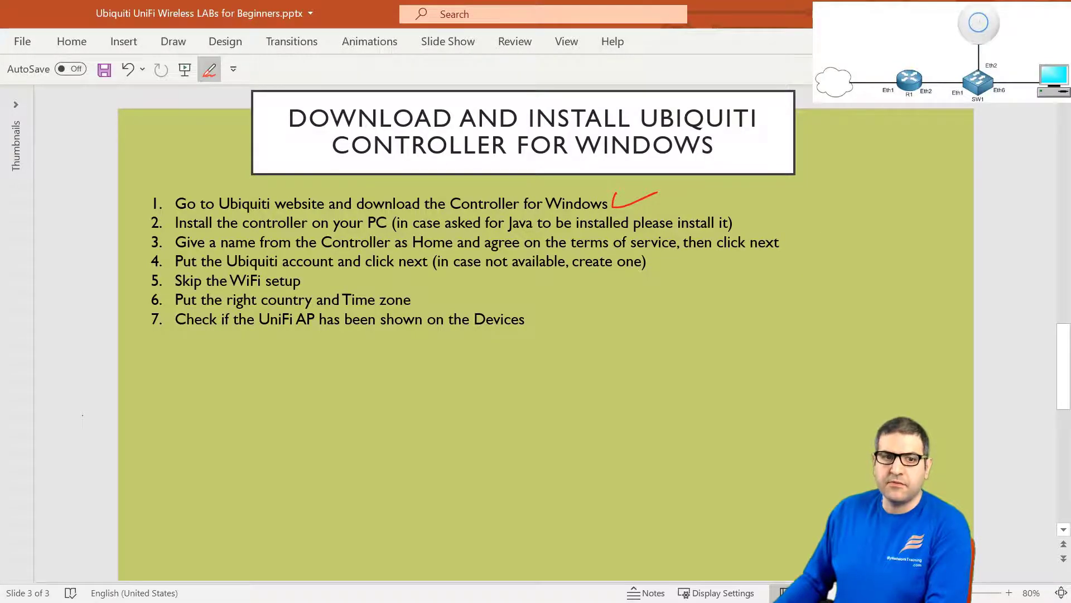
pyautogui.press('super+d')
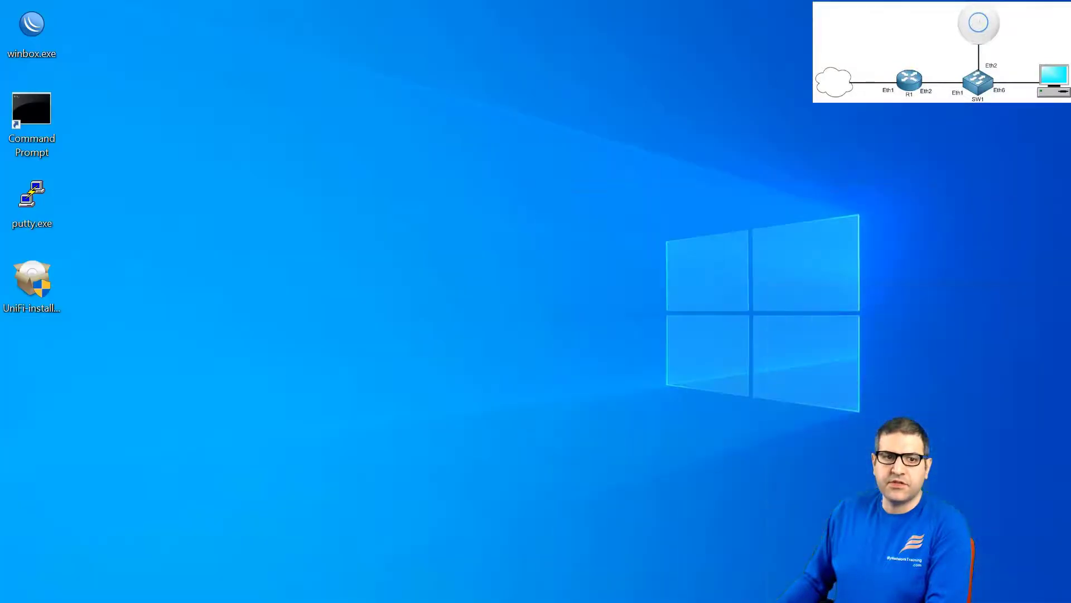
pyautogui.doubleClick(31, 276)
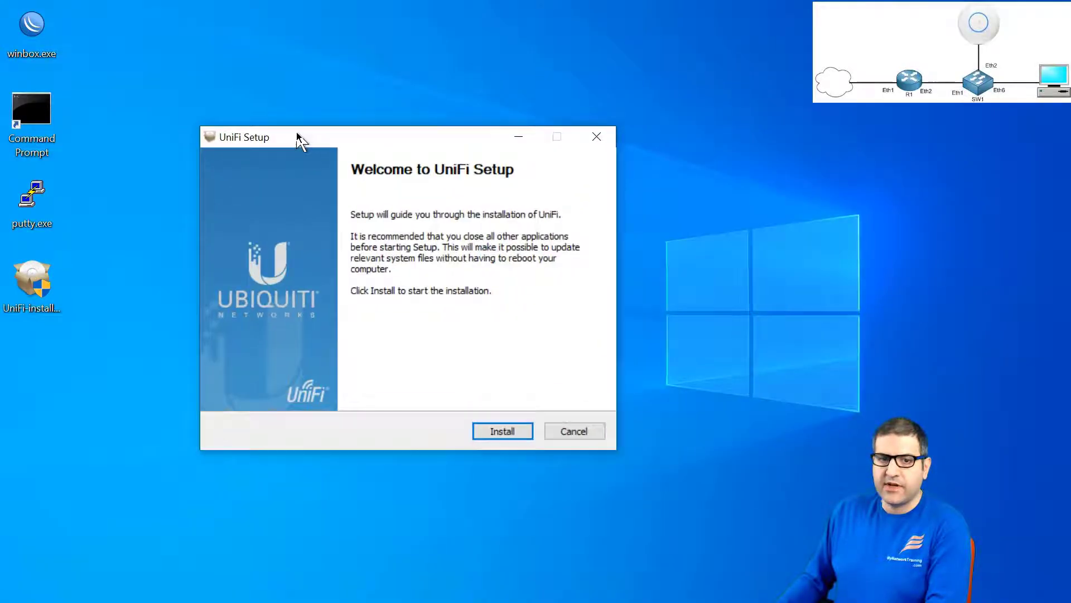
pyautogui.moveTo(299, 139); pyautogui.dragTo(336, 89)
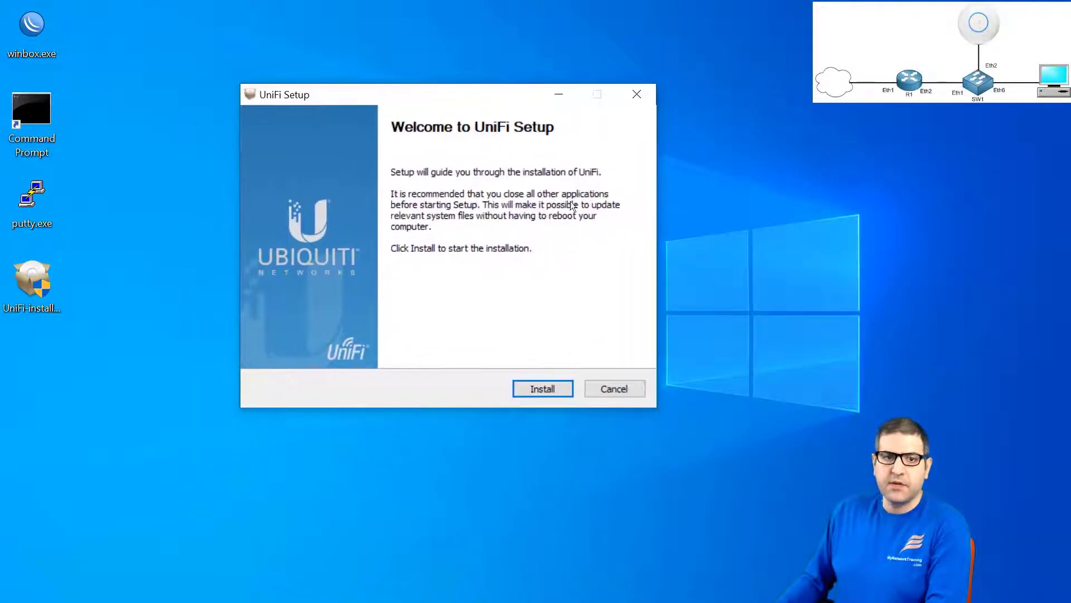
# Step: Start the UniFi install, then confirm the Java-required error to open java.com's download page
pyautogui.click(543, 383)
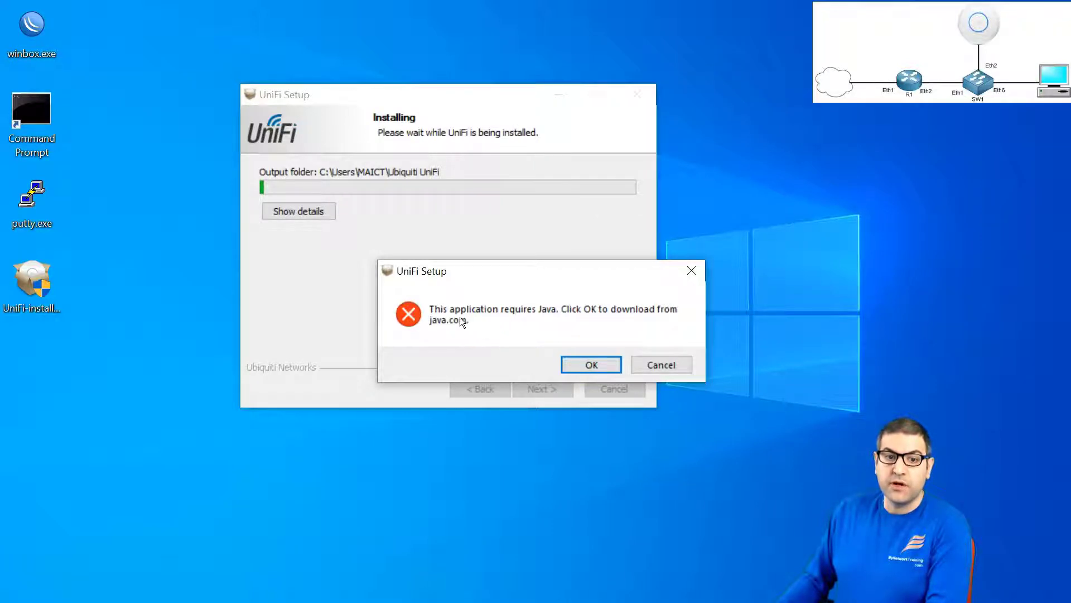
pyautogui.click(593, 363)
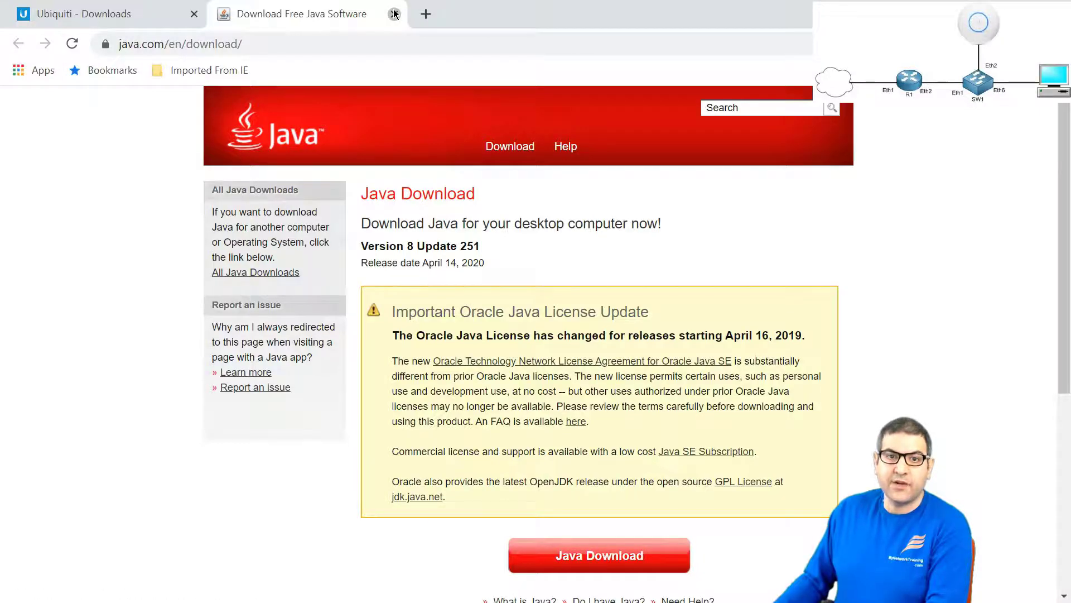
# Step: Place JavaSetup8u251.exe on the desktop and launch it to the Java Setup license terms screen
pyautogui.click(394, 14)
pyautogui.click(995, 3)
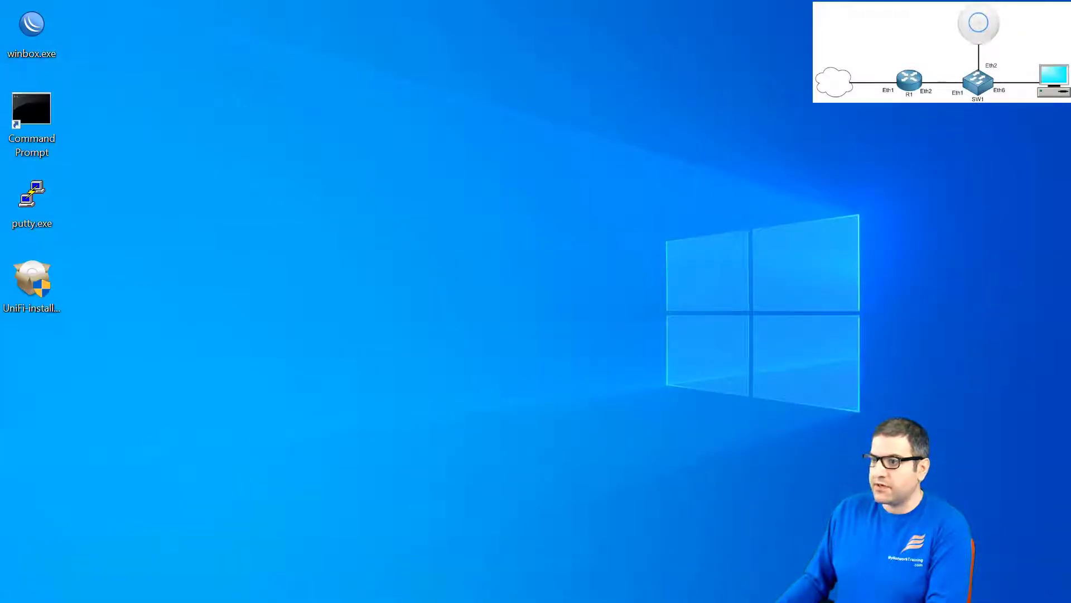
pyautogui.moveTo(34, 599); pyautogui.dragTo(41, 380)
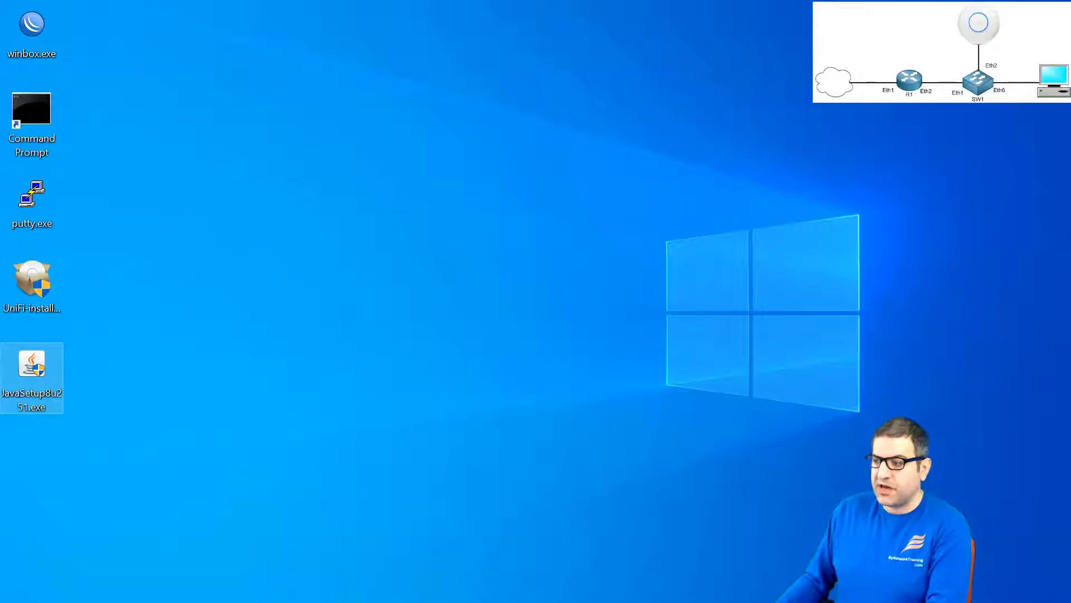
pyautogui.click(592, 401)
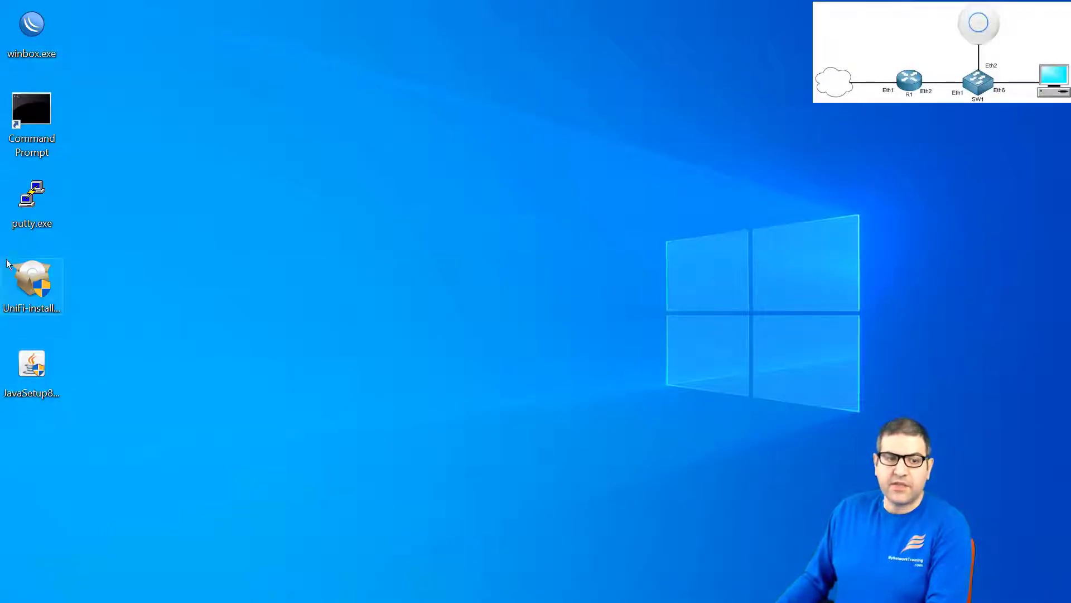
pyautogui.click(31, 368)
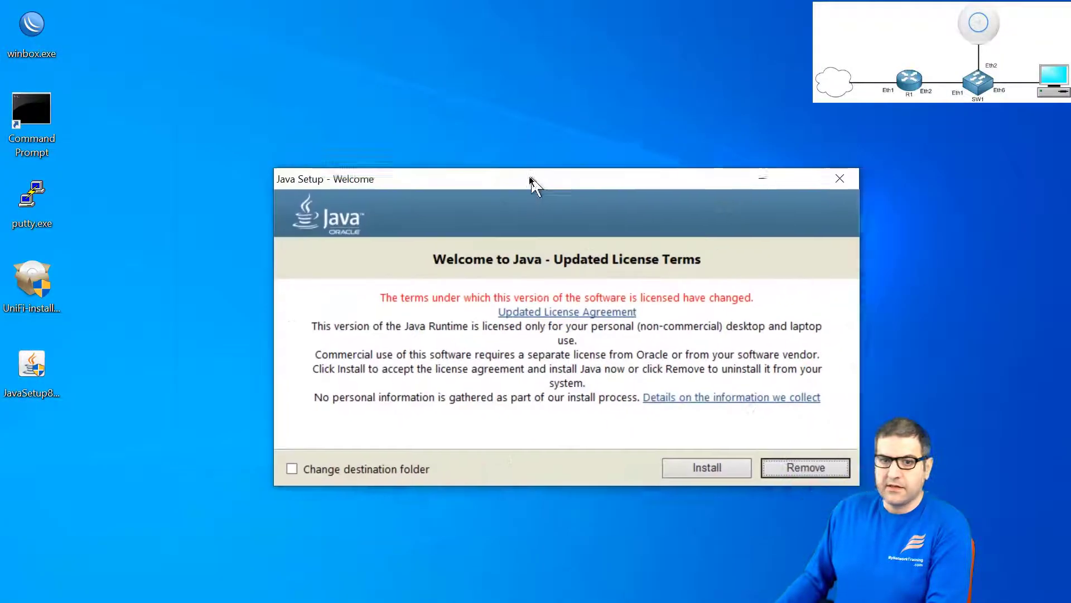
pyautogui.moveTo(531, 183); pyautogui.dragTo(446, 103)
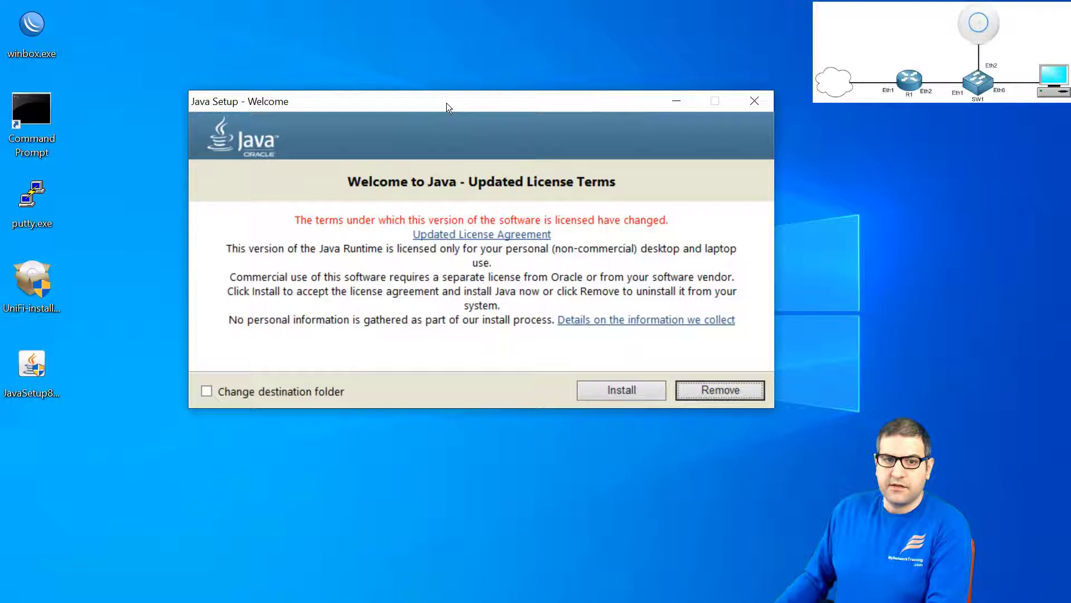
# Step: Install Java 8 Update 251, close its setup, and relaunch UniFi-installer.exe
pyautogui.click(614, 383)
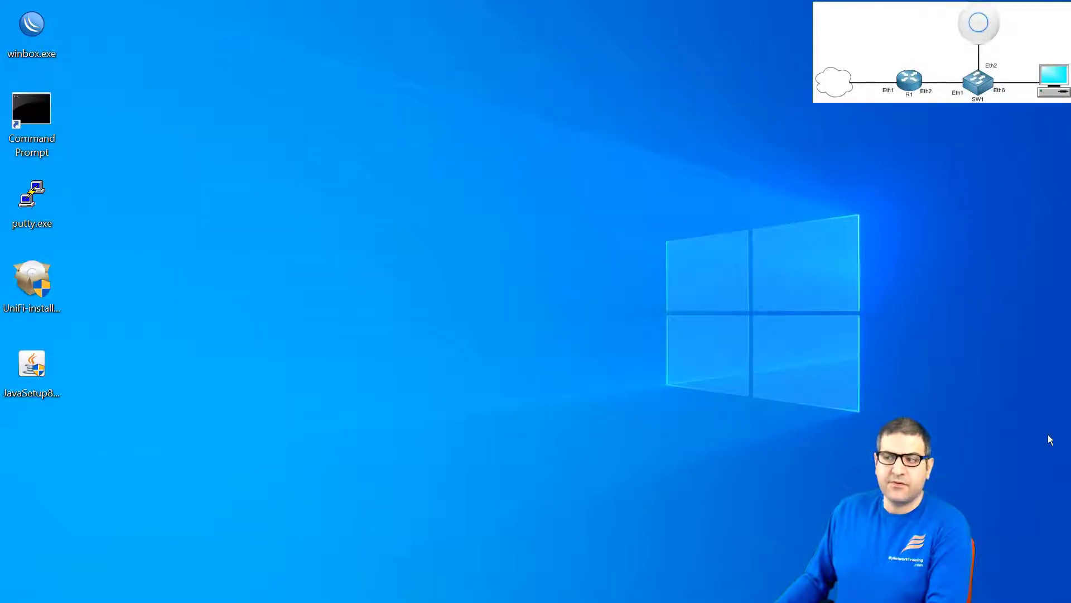
pyautogui.moveTo(562, 186); pyautogui.dragTo(416, 171)
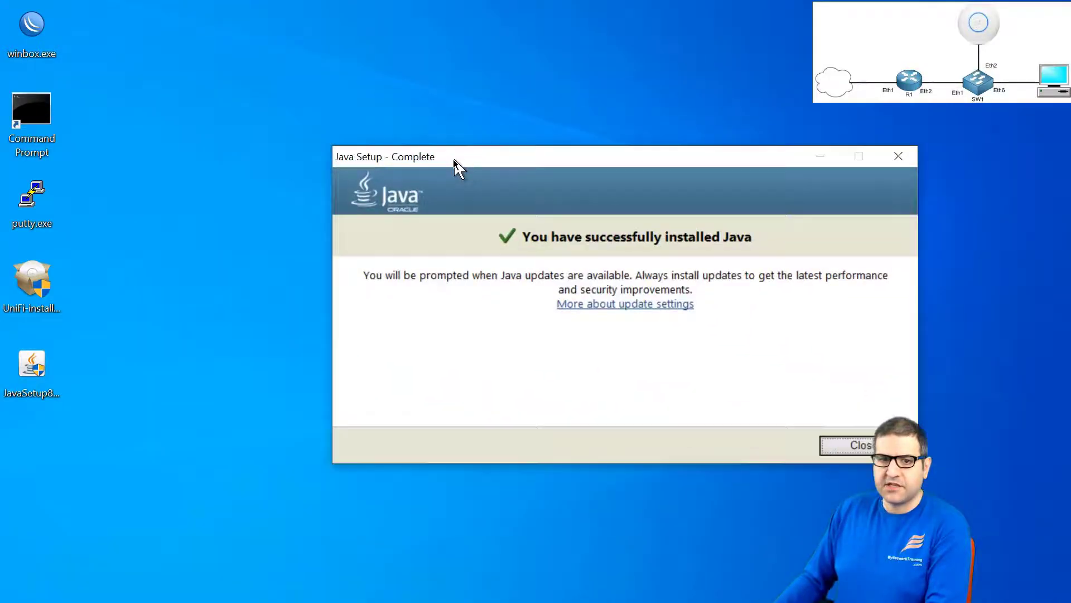
pyautogui.moveTo(455, 162); pyautogui.dragTo(318, 115)
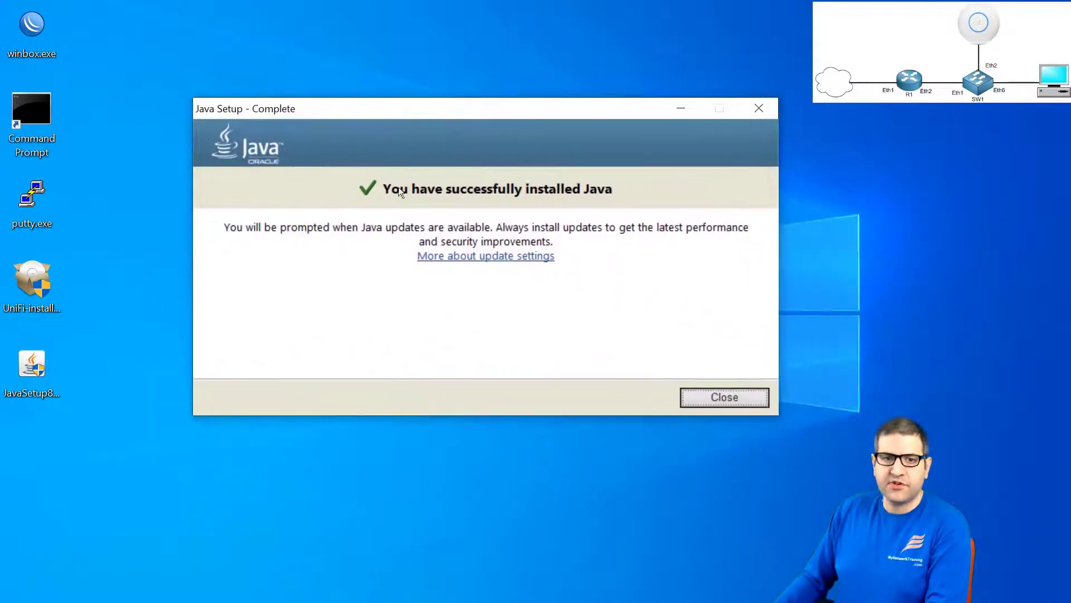
pyautogui.click(726, 397)
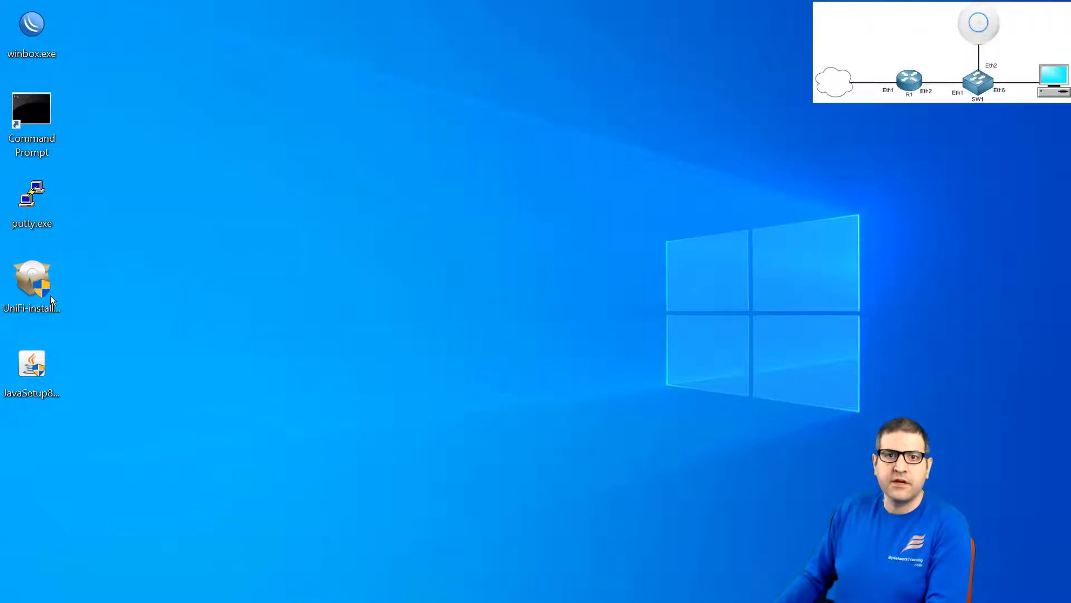
pyautogui.doubleClick(37, 271)
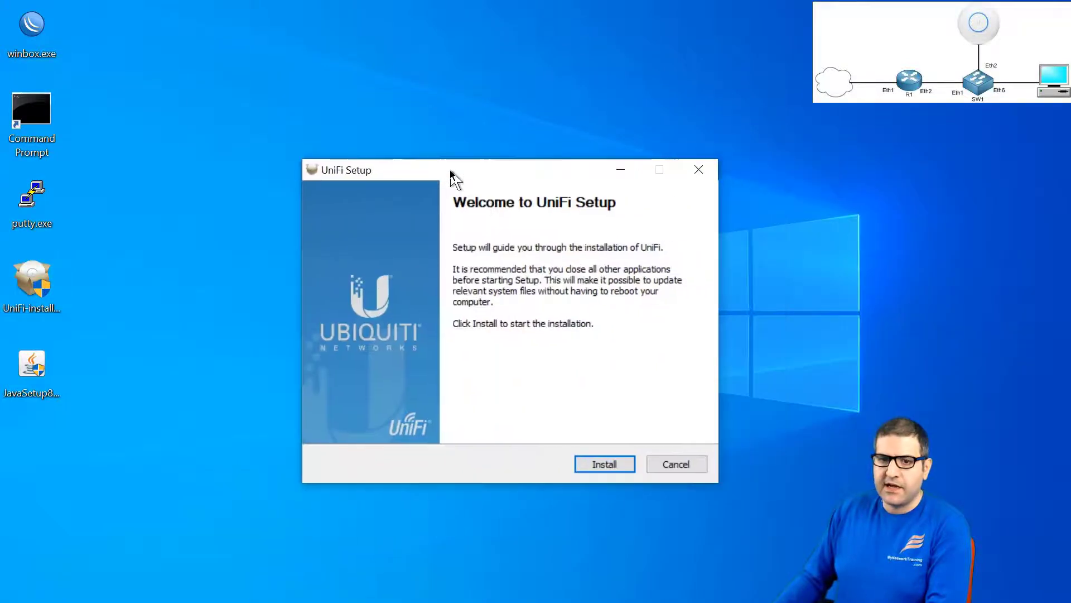
# Step: Install UniFi through to Completing UniFi Setup, keeping 'Start UniFi Controller after installation' ticked
pyautogui.click(564, 412)
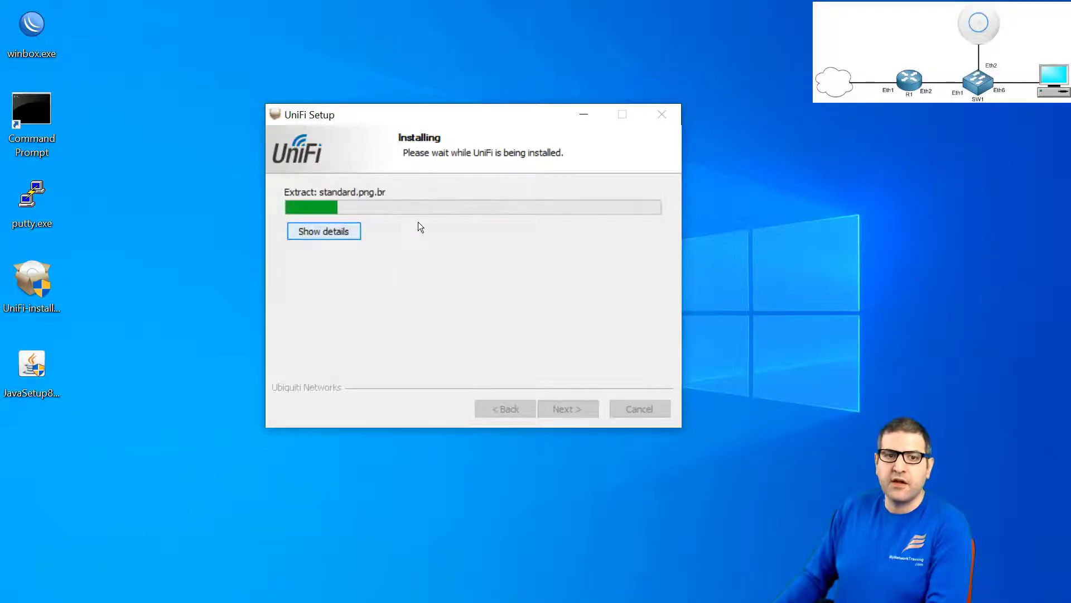
pyautogui.moveTo(500, 110); pyautogui.dragTo(438, 98)
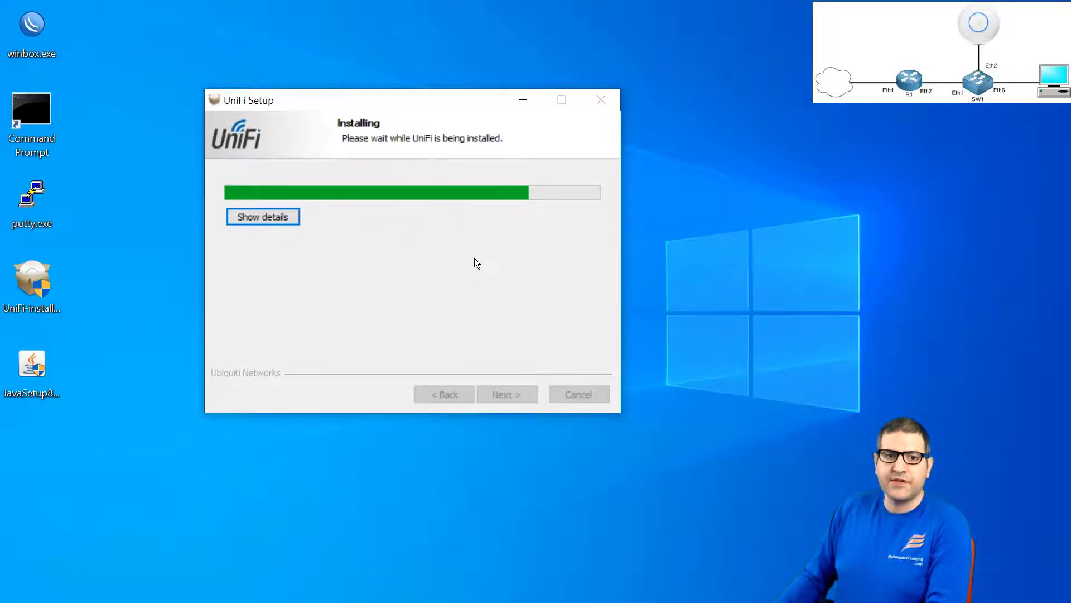
pyautogui.click(507, 401)
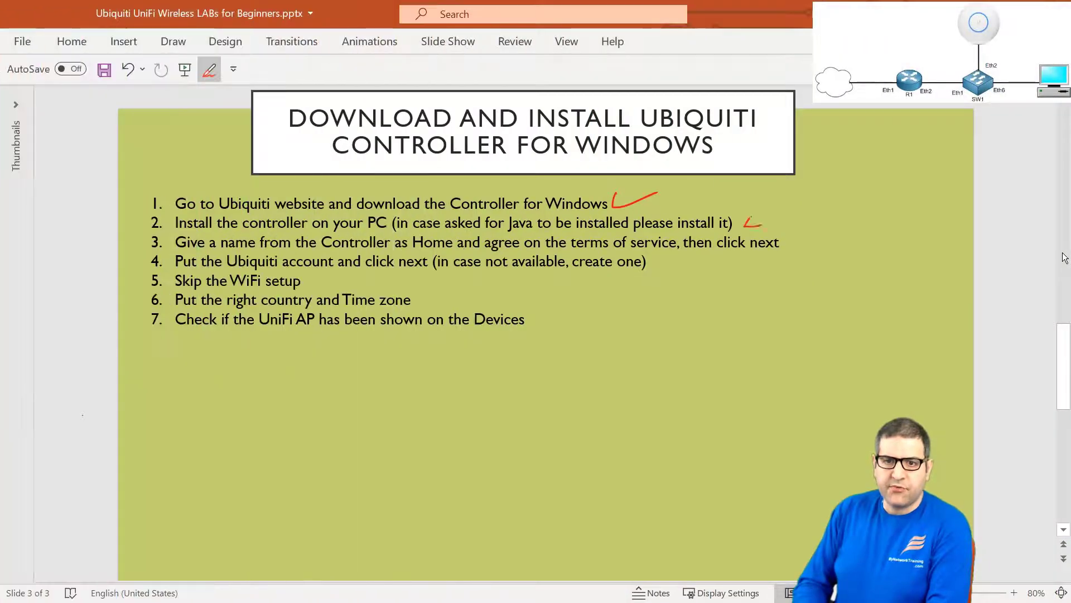
pyautogui.moveTo(761, 223); pyautogui.dragTo(801, 216)
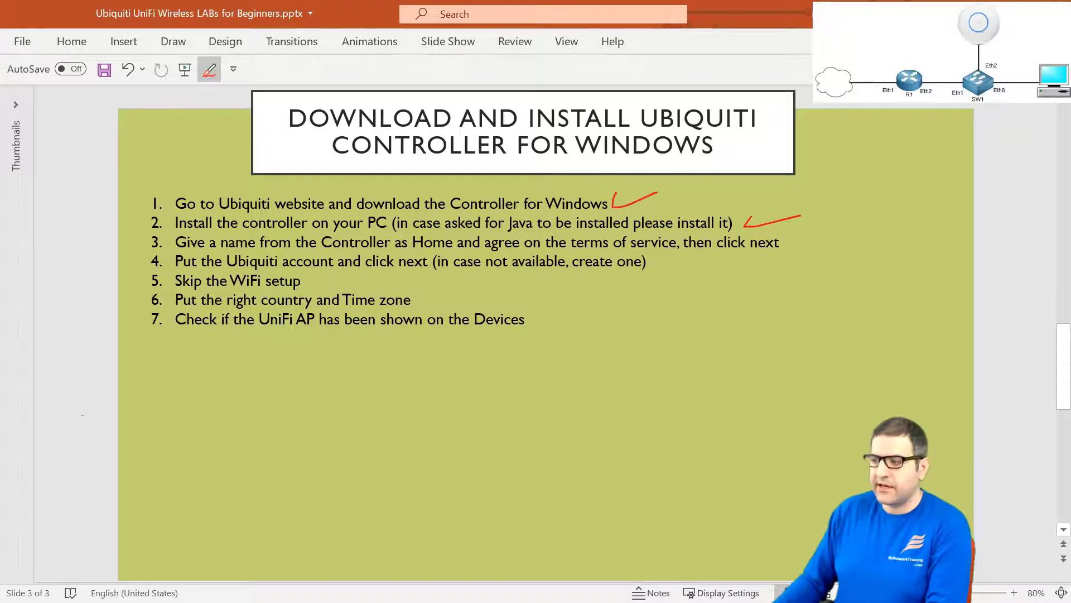
pyautogui.hotkey('alt', 'Tab')
pyautogui.hotkey('alt', 'Tab')
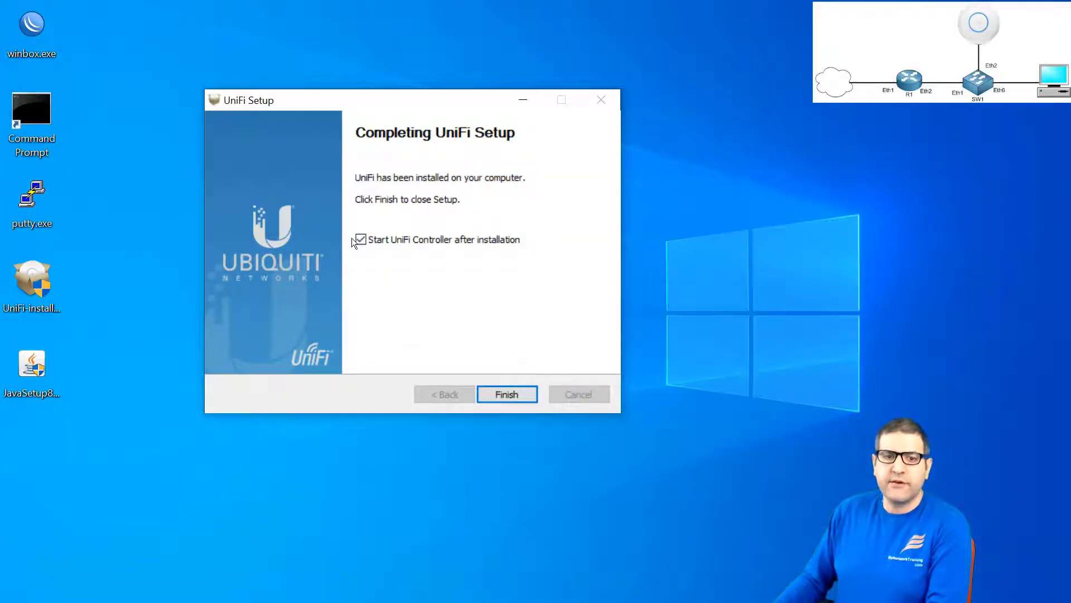
# Step: Finish setup and wait until the UniFi Controller window reports 5.12.66 started
pyautogui.click(503, 397)
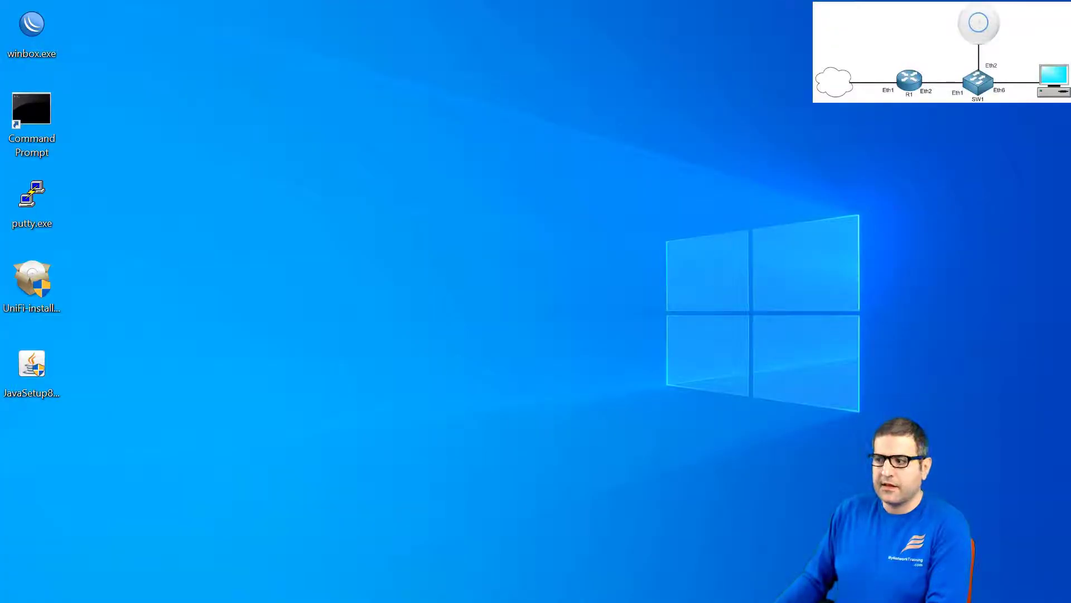
pyautogui.moveTo(597, 153); pyautogui.dragTo(575, 156)
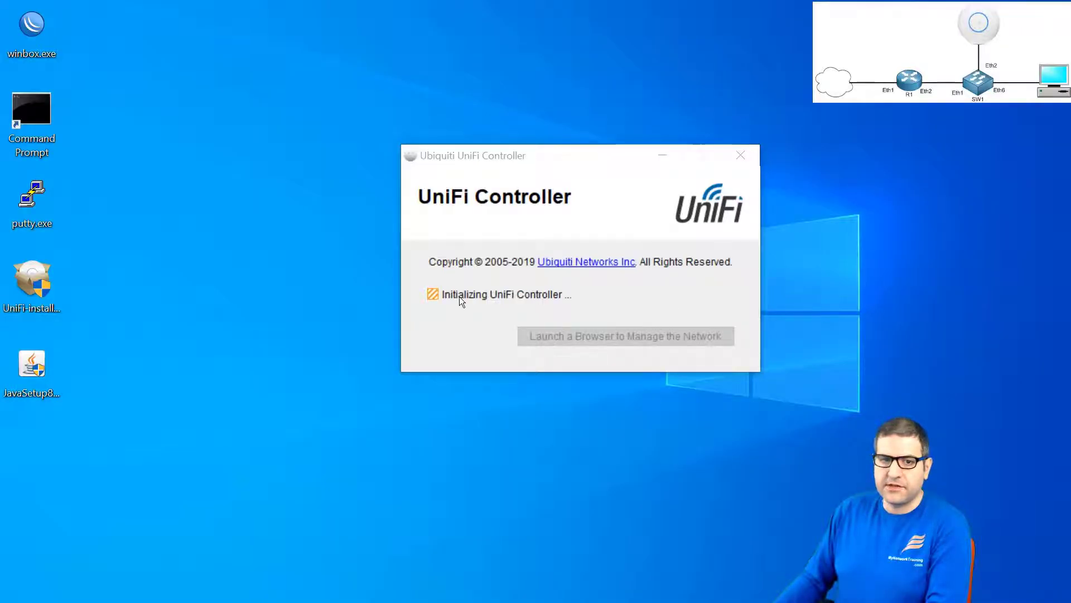
pyautogui.moveTo(531, 161); pyautogui.dragTo(397, 150)
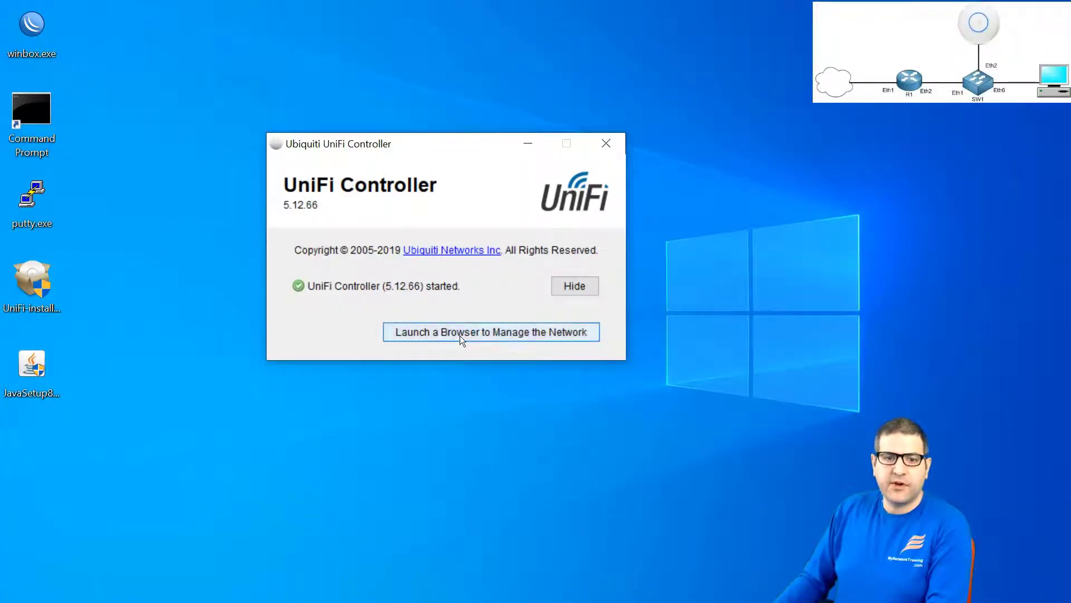
# Step: Open the controller at localhost:8443 in Chrome and proceed past the certificate privacy warning
pyautogui.click(460, 336)
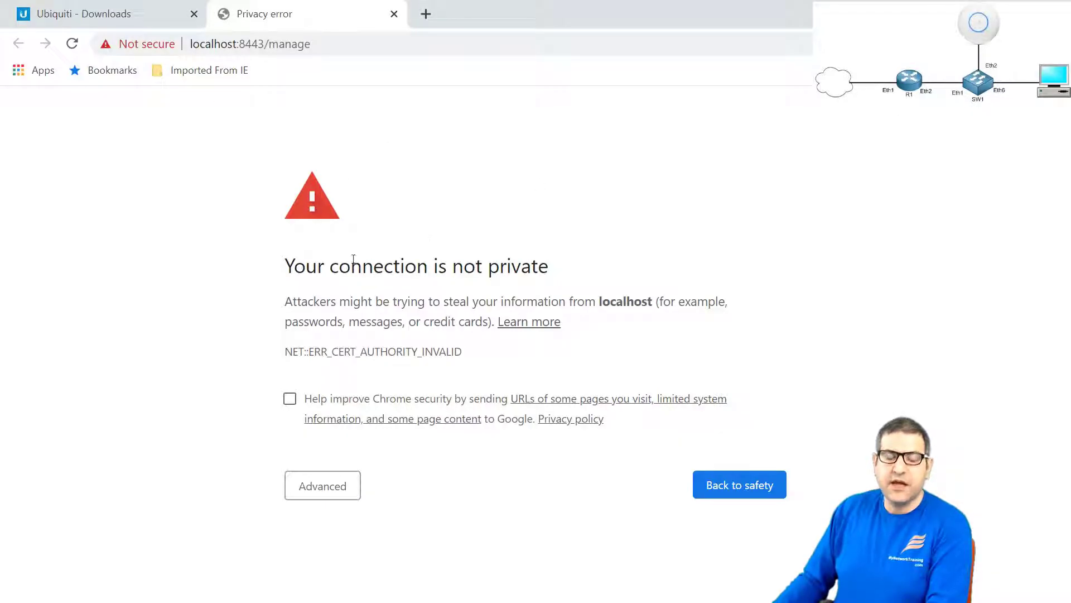
pyautogui.press('F5')
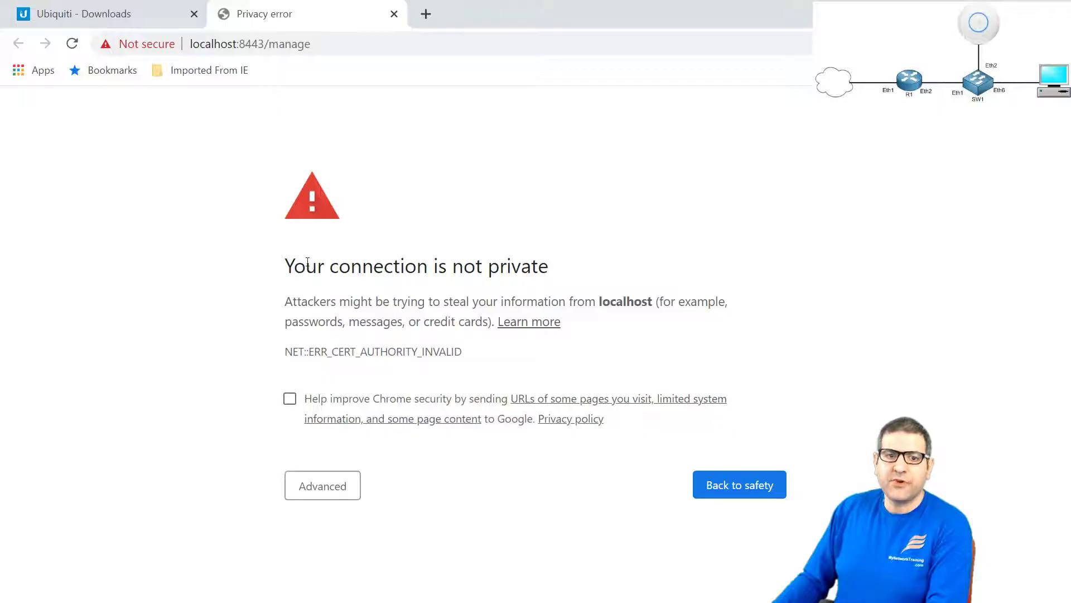
pyautogui.moveTo(293, 266); pyautogui.dragTo(531, 266)
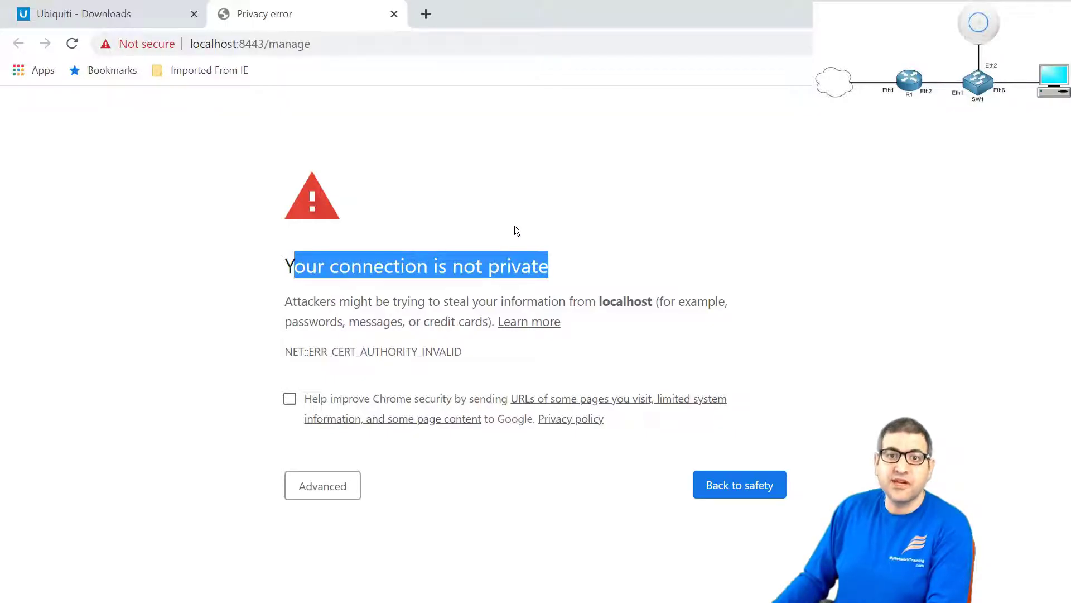
pyautogui.click(555, 201)
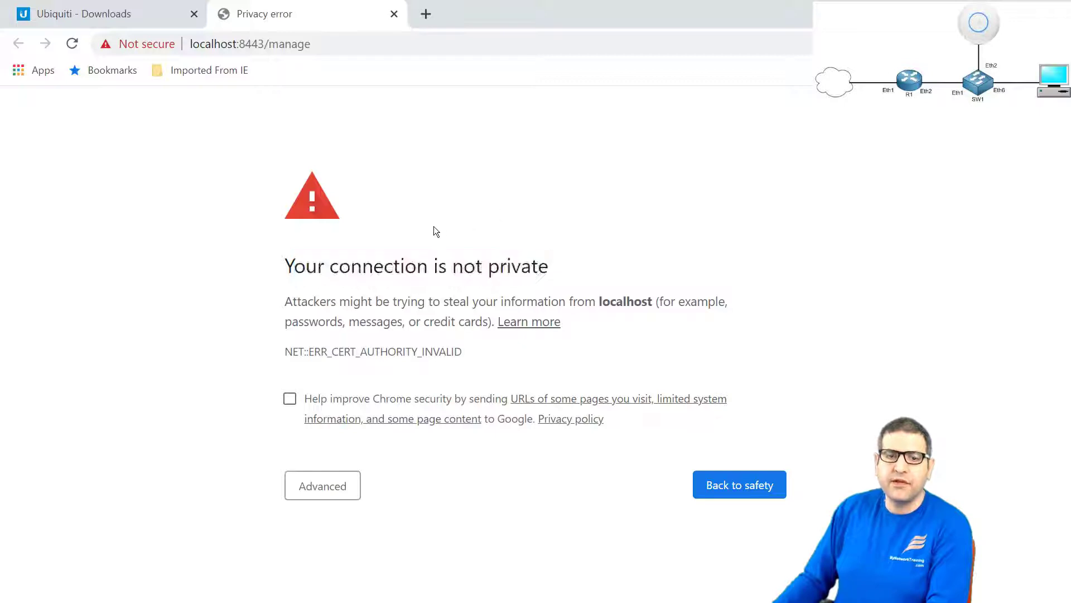
pyautogui.click(327, 490)
pyautogui.scroll(-1, 300, 405)
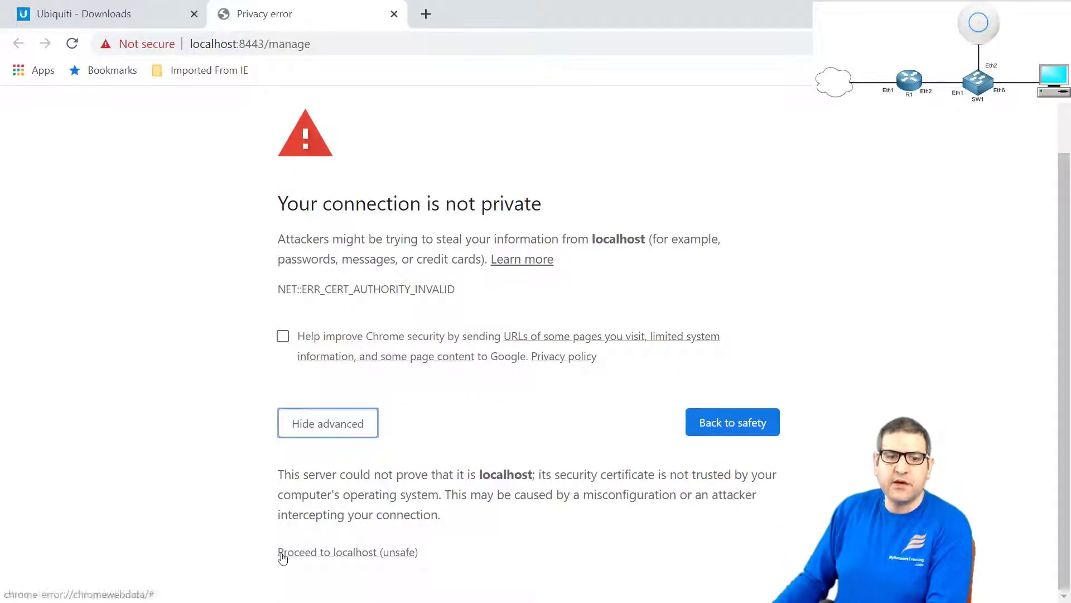
pyautogui.click(359, 554)
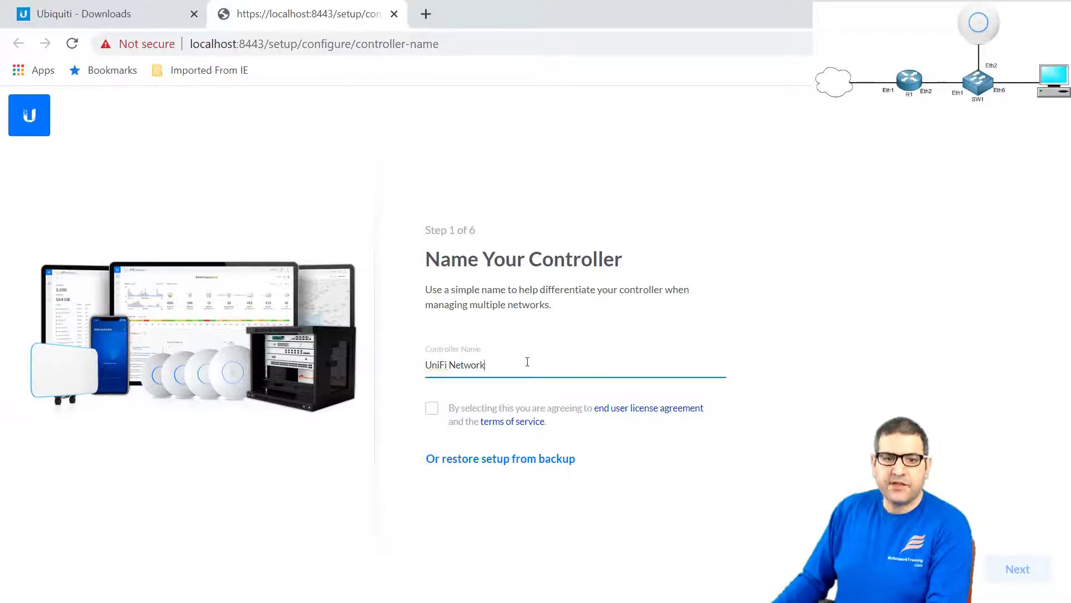
# Step: Rename the controller from 'UniFi Network' to 'Home' and accept the license agreement
pyautogui.moveTo(528, 362); pyautogui.dragTo(399, 359)
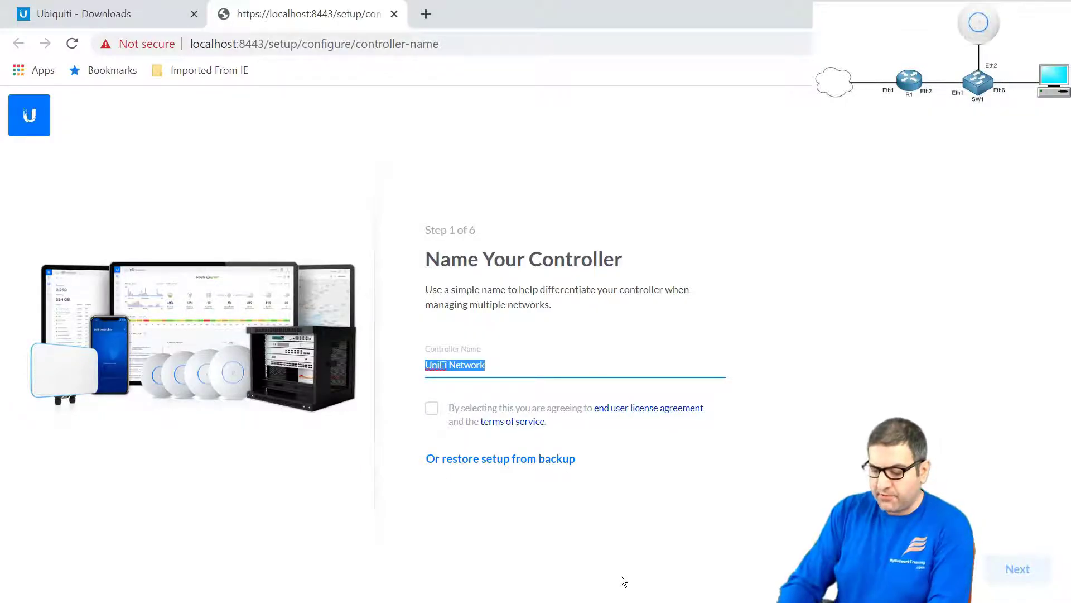
pyautogui.write('Home')
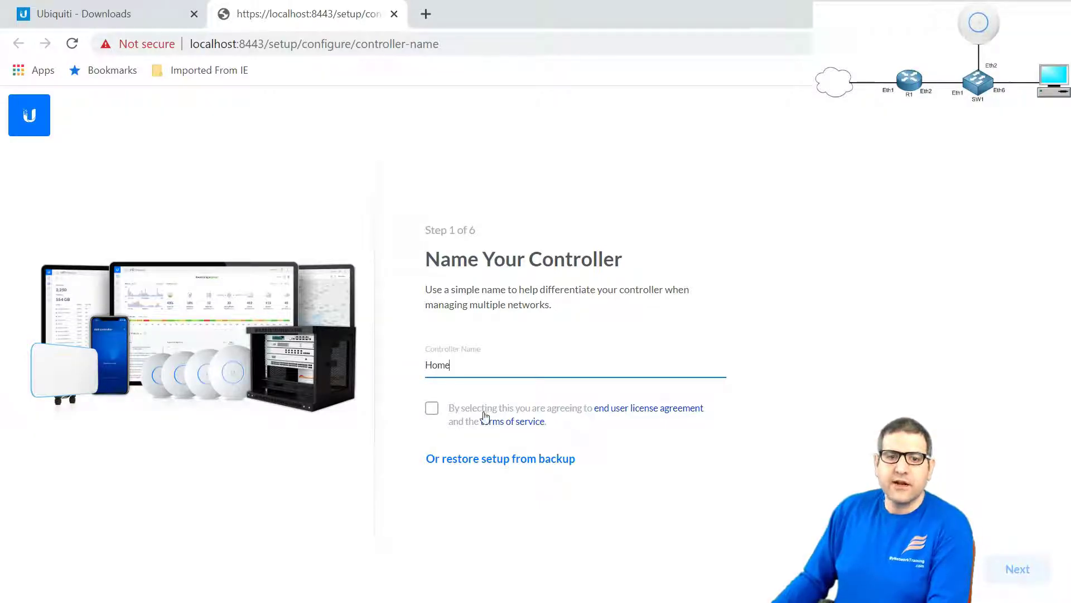
pyautogui.click(430, 410)
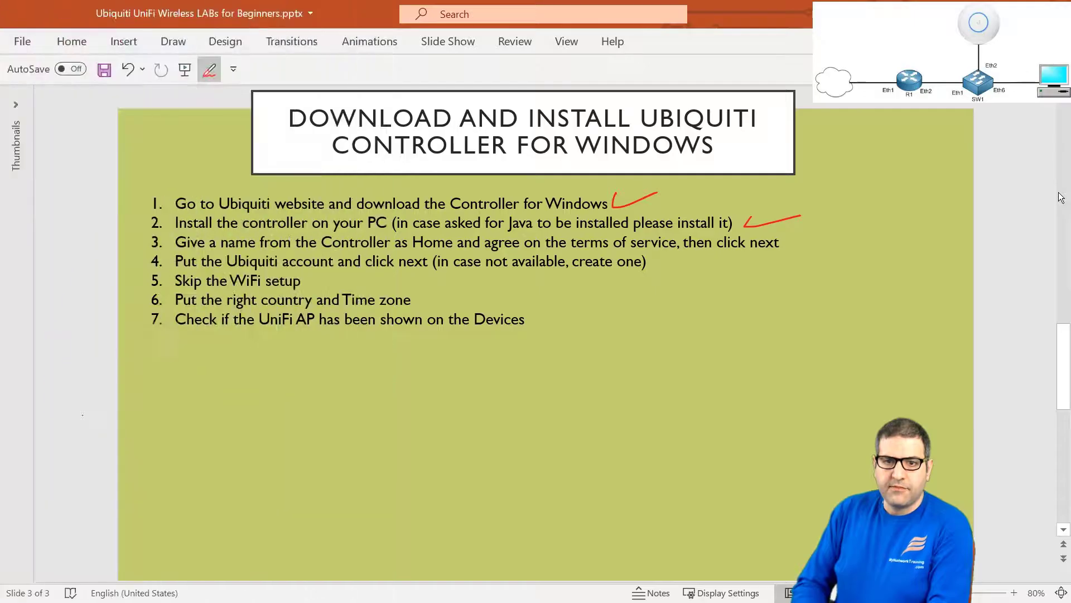
# Step: Ink a checkmark beside step 3 on the slide and return to the Chrome wizard
pyautogui.moveTo(809, 232); pyautogui.dragTo(864, 225)
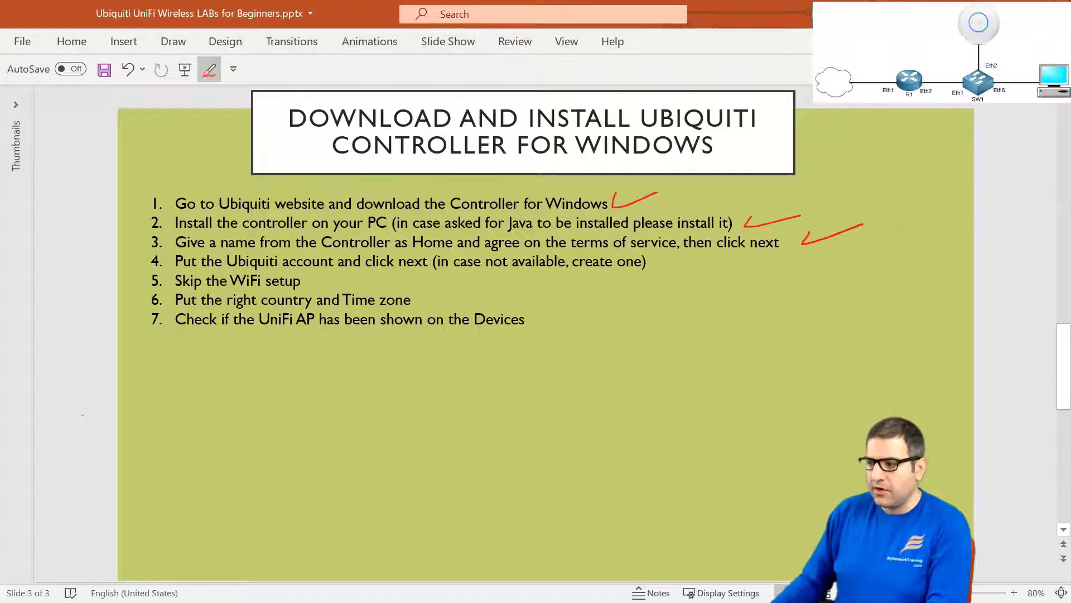
pyautogui.hotkey('alt', 'Tab')
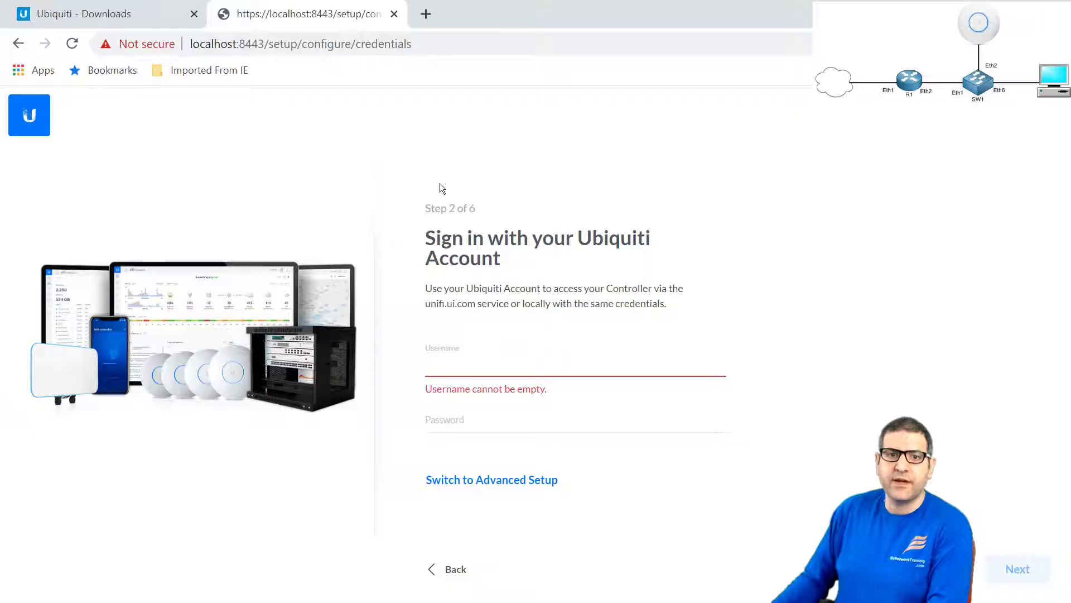
pyautogui.click(426, 15)
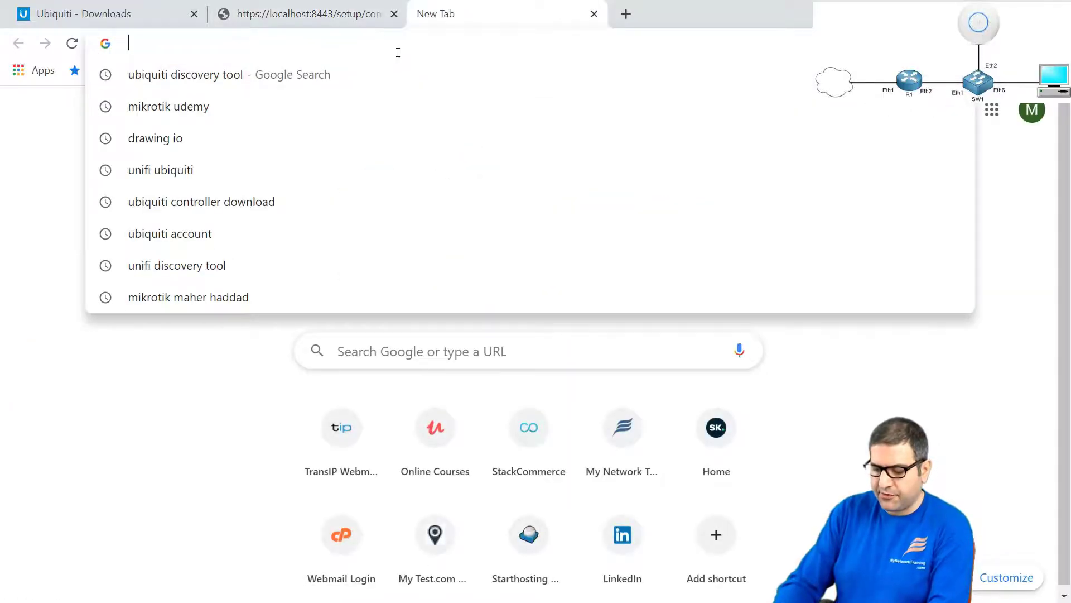
pyautogui.write('ubiquit account')
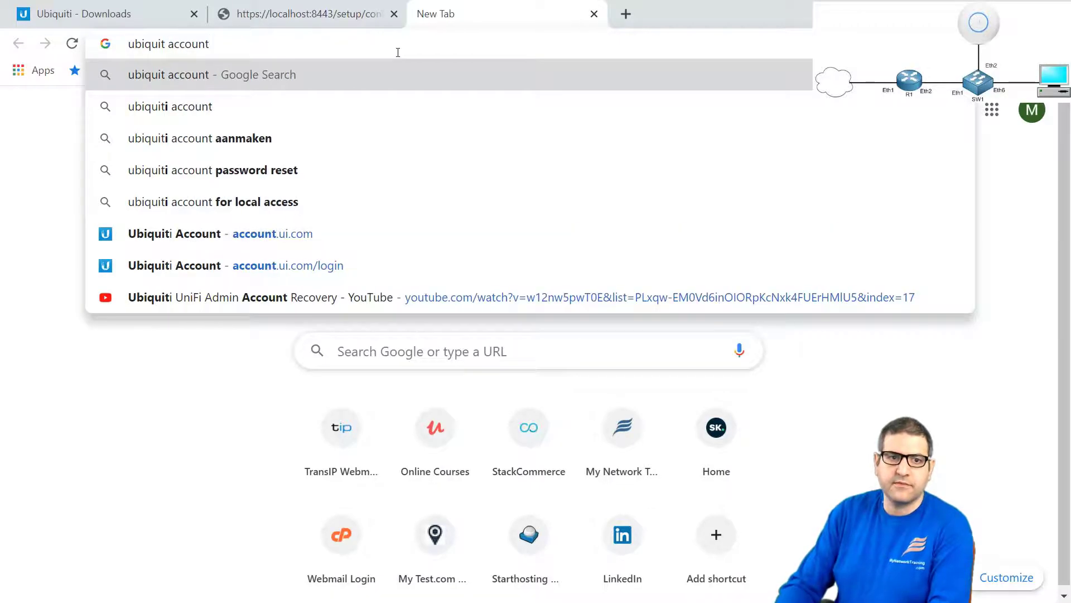
pyautogui.press('Return')
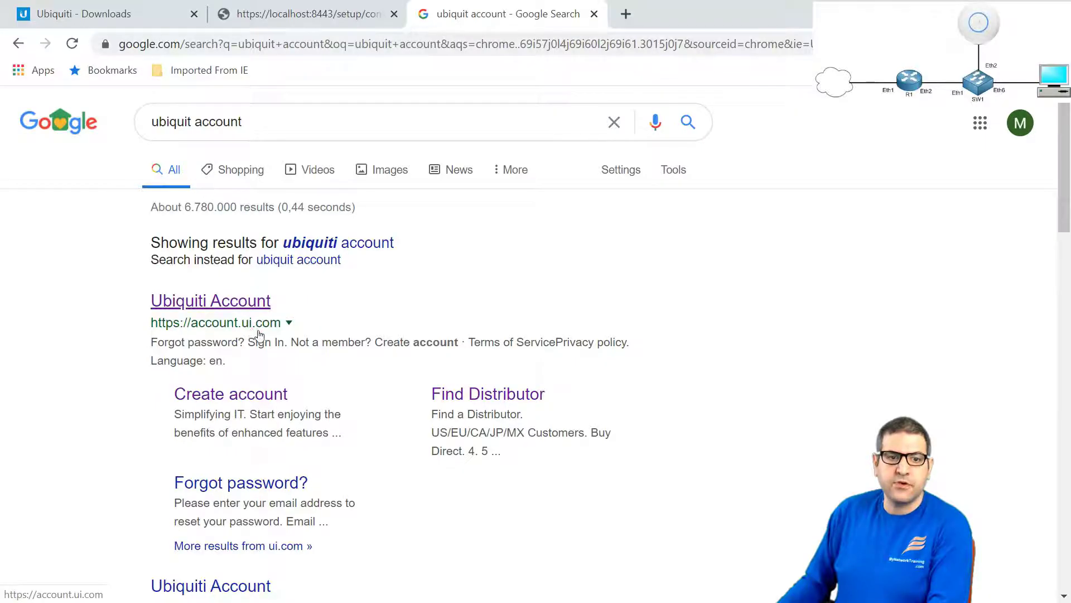
pyautogui.click(203, 396)
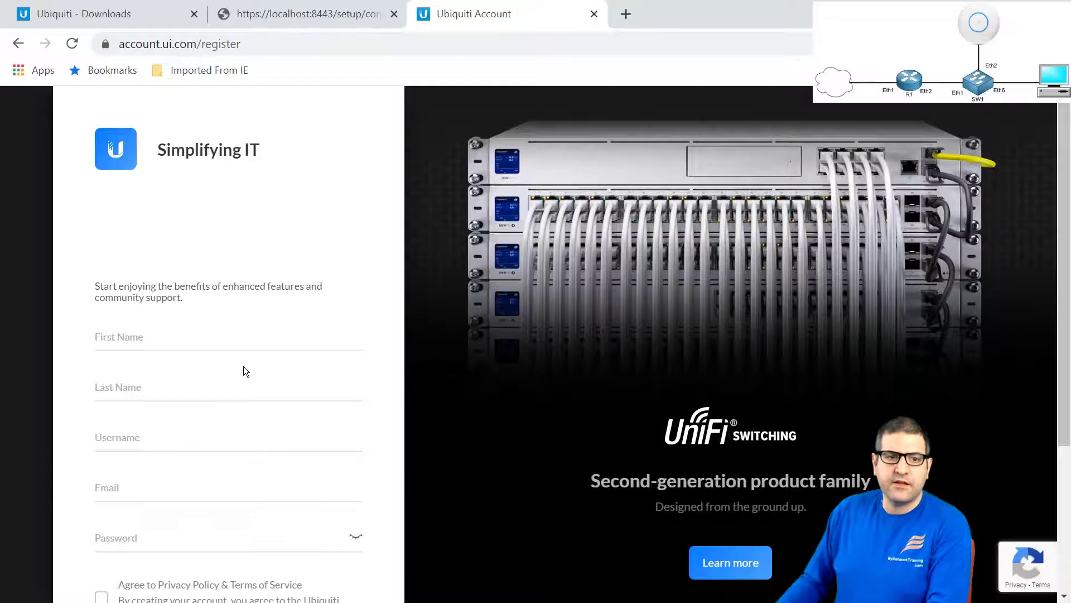
pyautogui.scroll(-2, 300, 281)
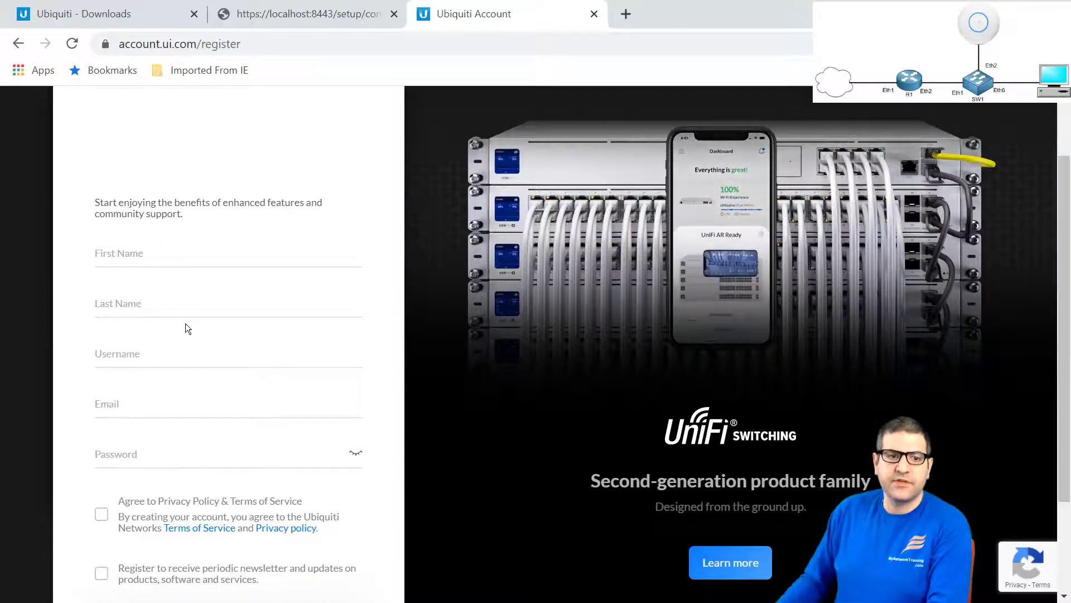
pyautogui.scroll(-2, 217, 332)
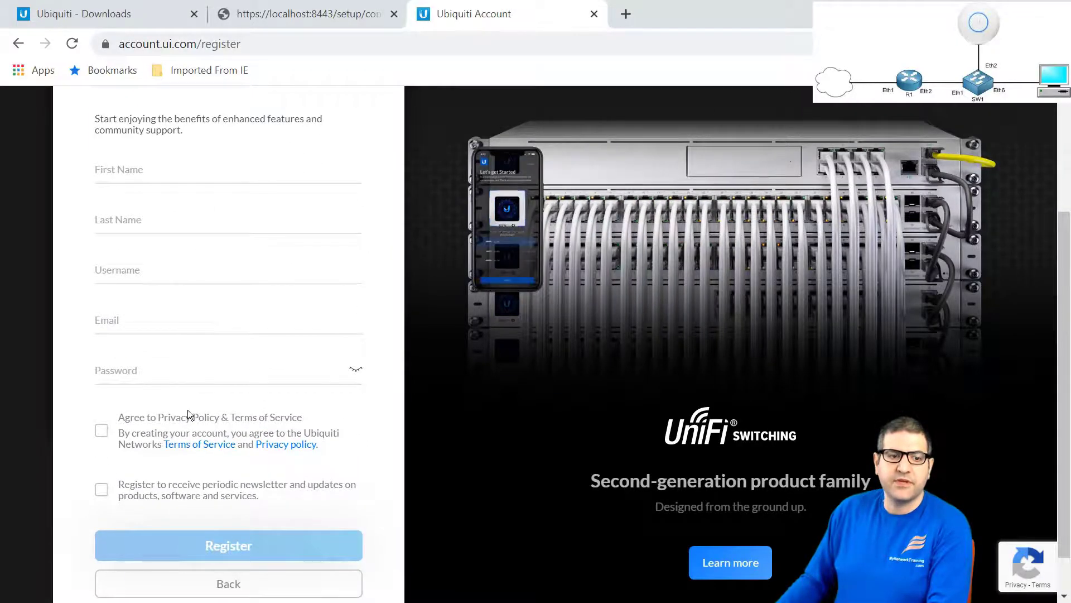
pyautogui.scroll(-1, 229, 448)
pyautogui.scroll(2, 228, 449)
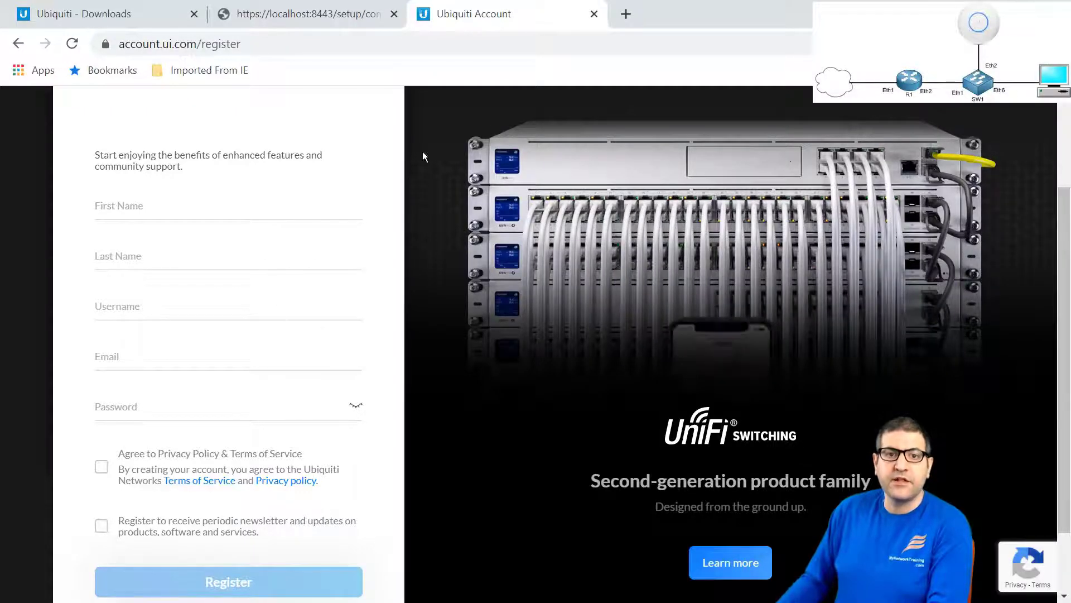
pyautogui.click(595, 14)
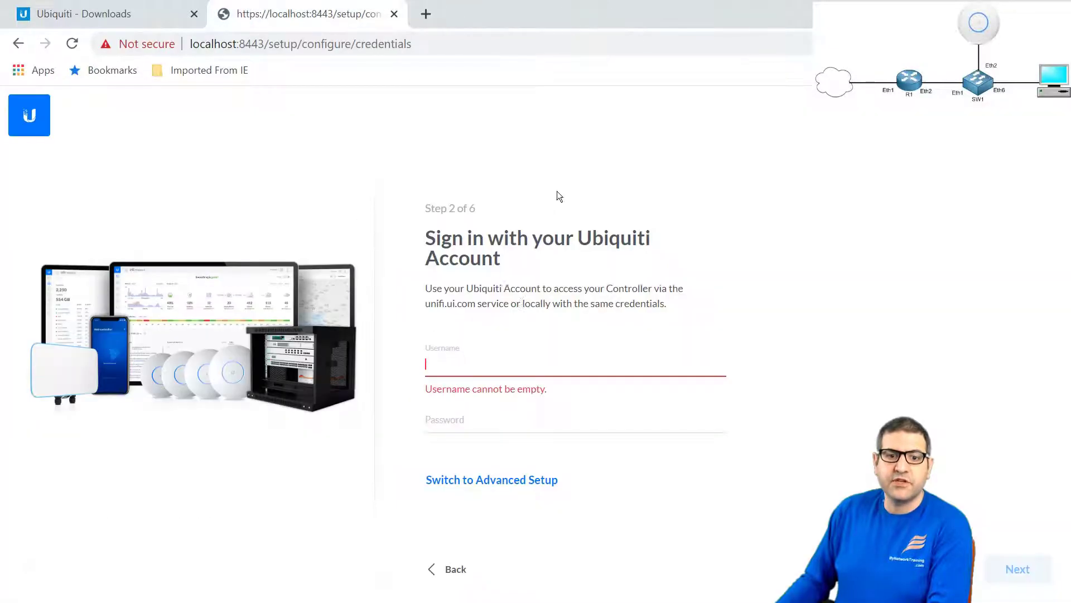
# Step: Sign in with the saved Ubiquiti username and the account password
pyautogui.press('Down')
pyautogui.press('Tab')
pyautogui.write('aa')
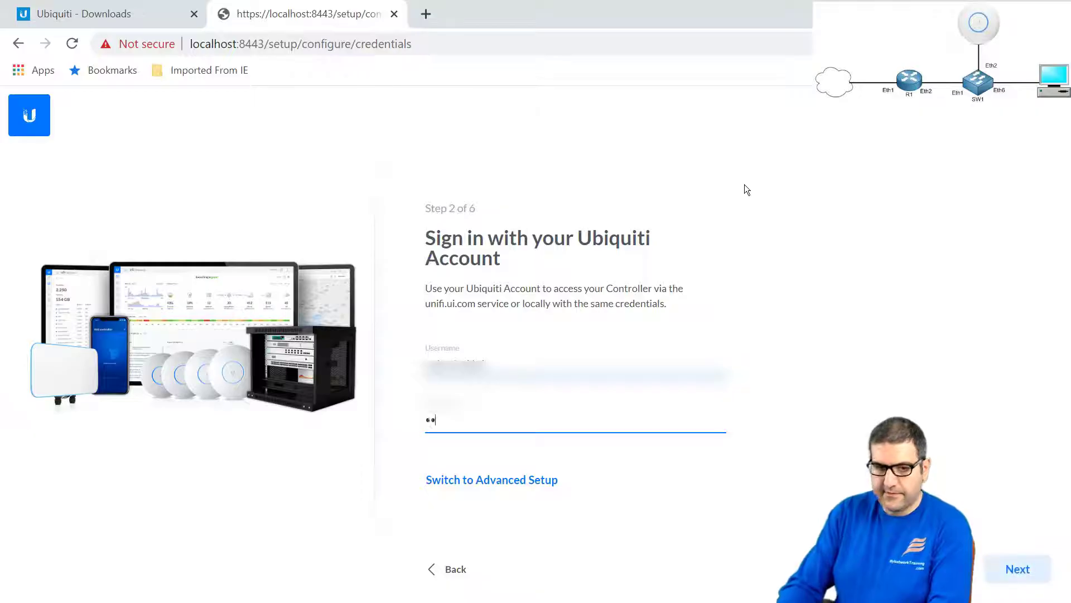
pyautogui.write('aaaaa')
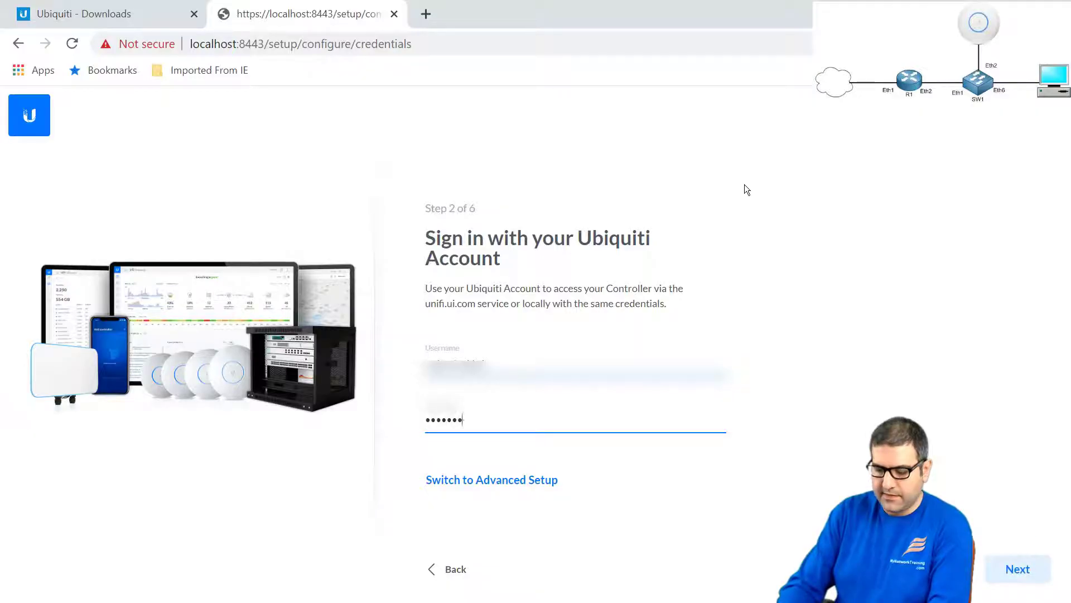
pyautogui.write('aaa')
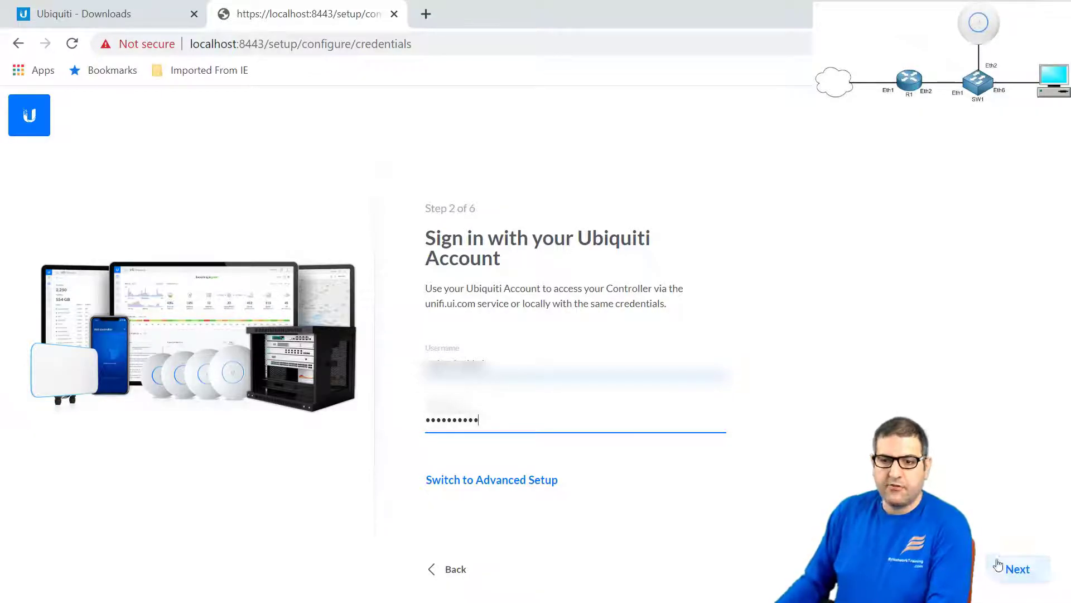
pyautogui.click(1020, 567)
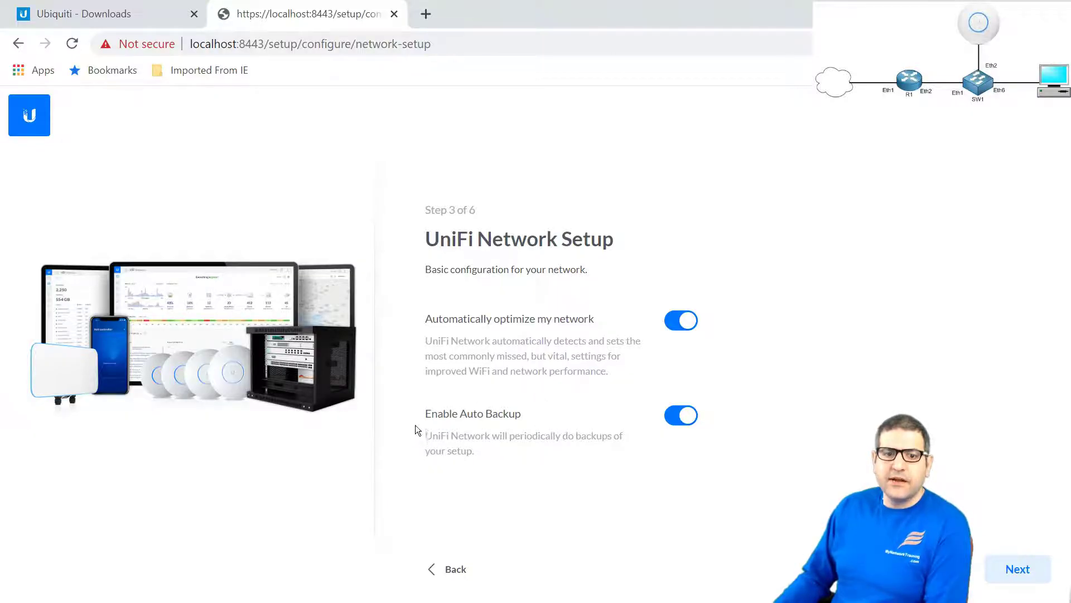
# Step: Keep network auto-optimize and Enable Auto Backup on and continue to Devices Setup
pyautogui.moveTo(431, 414); pyautogui.dragTo(516, 415)
pyautogui.click(512, 435)
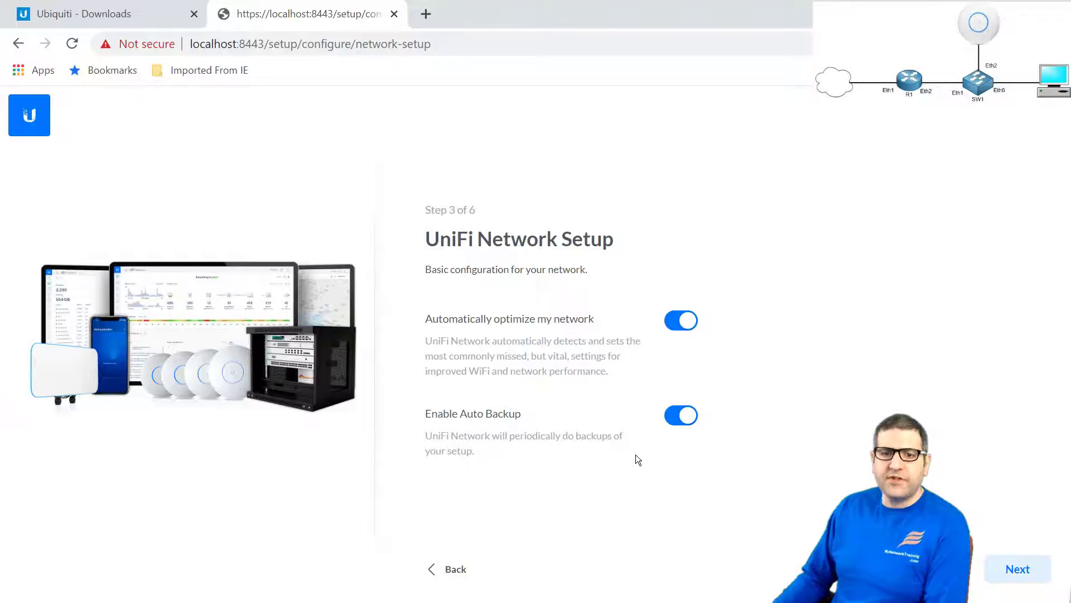
pyautogui.click(1013, 577)
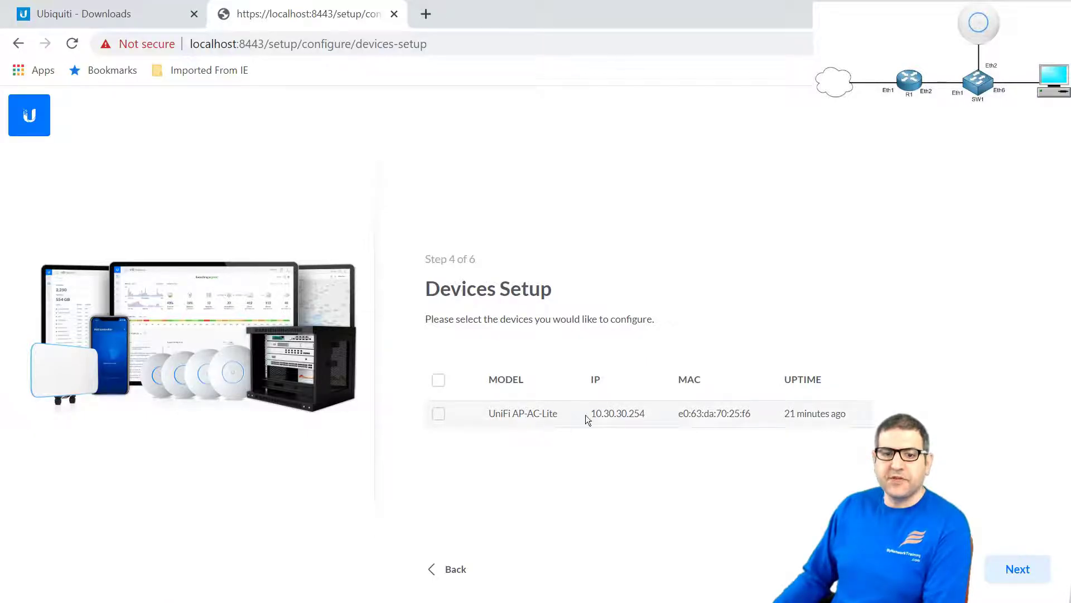
# Step: Leave the UniFi AP-AC-Lite at 10.30.30.254 unselected and continue to WiFi Setup
pyautogui.moveTo(590, 414); pyautogui.dragTo(651, 418)
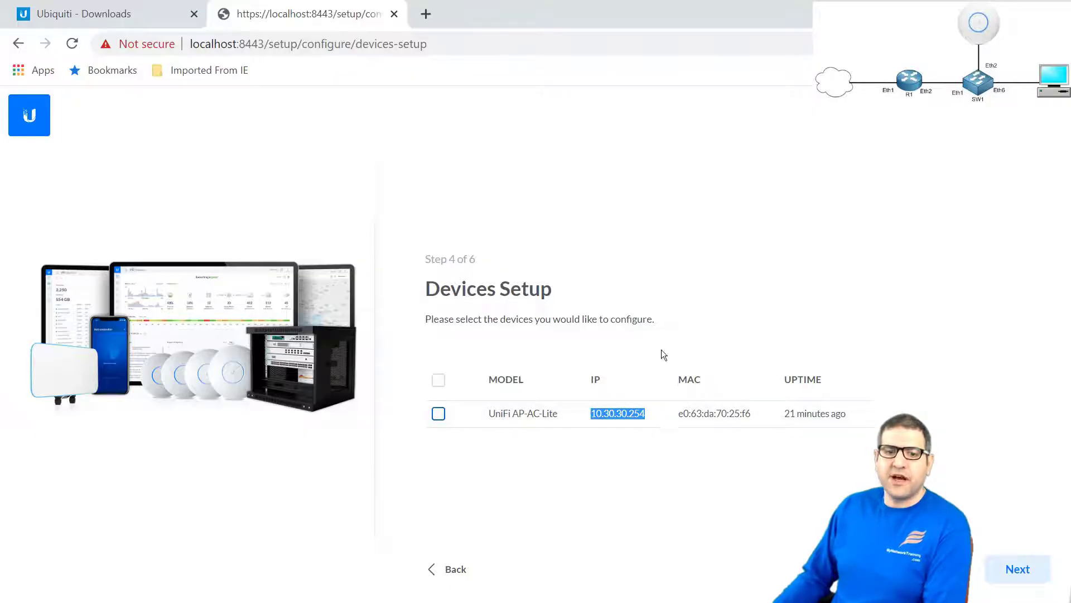
pyautogui.click(769, 461)
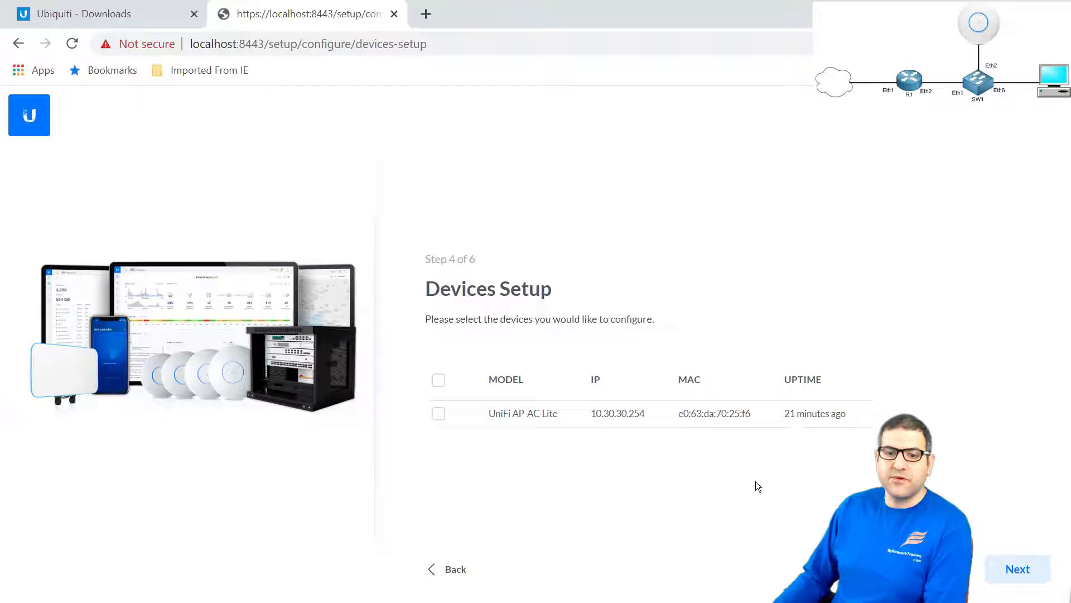
pyautogui.click(1013, 577)
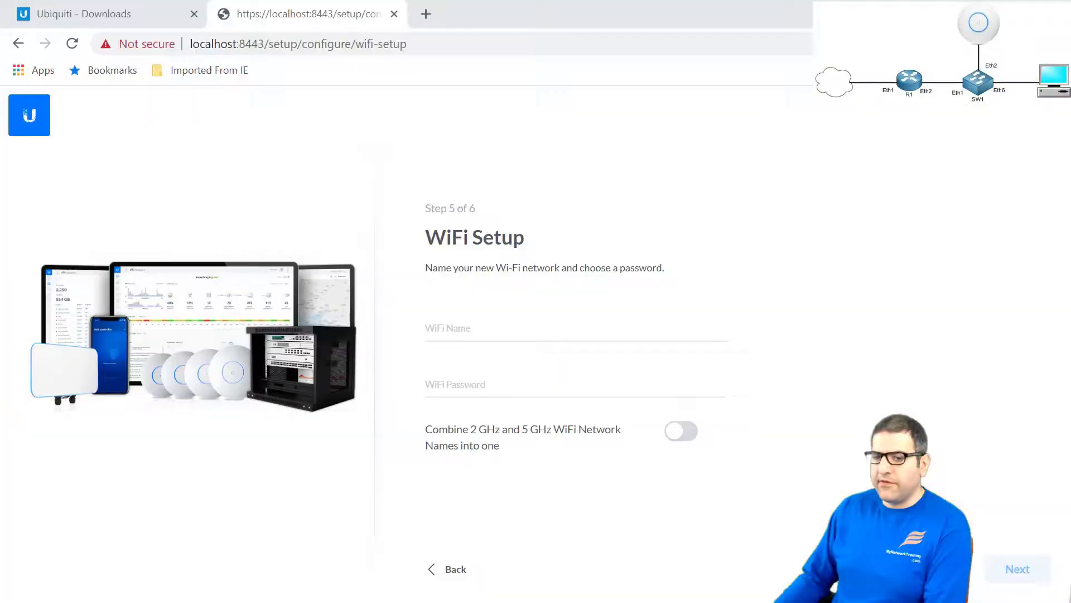
# Step: Ink a red checkmark after step 5, 'Skip the WiFi setup', on the checklist slide
pyautogui.click(669, 332)
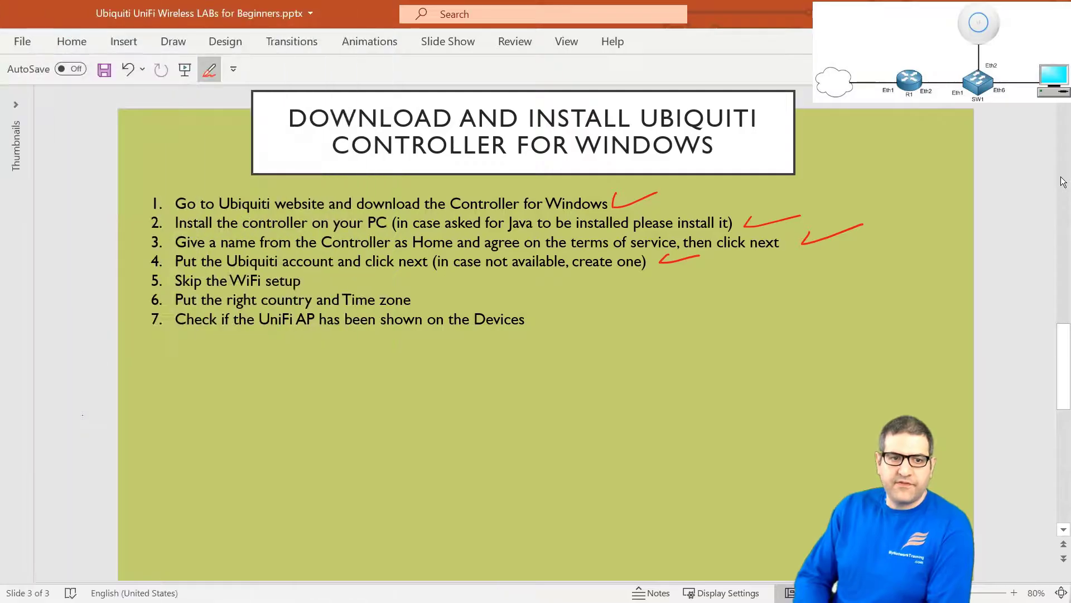
pyautogui.moveTo(311, 278); pyautogui.dragTo(352, 275)
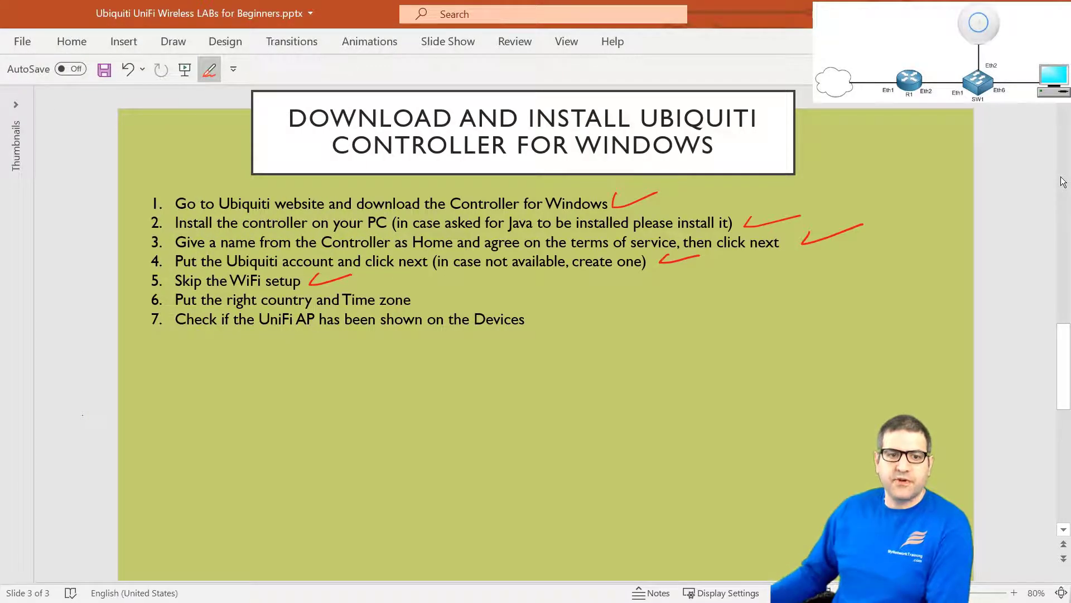
# Step: Switch from PowerPoint back to the Chrome setup wizard
pyautogui.hotkey('alt', 'Tab')
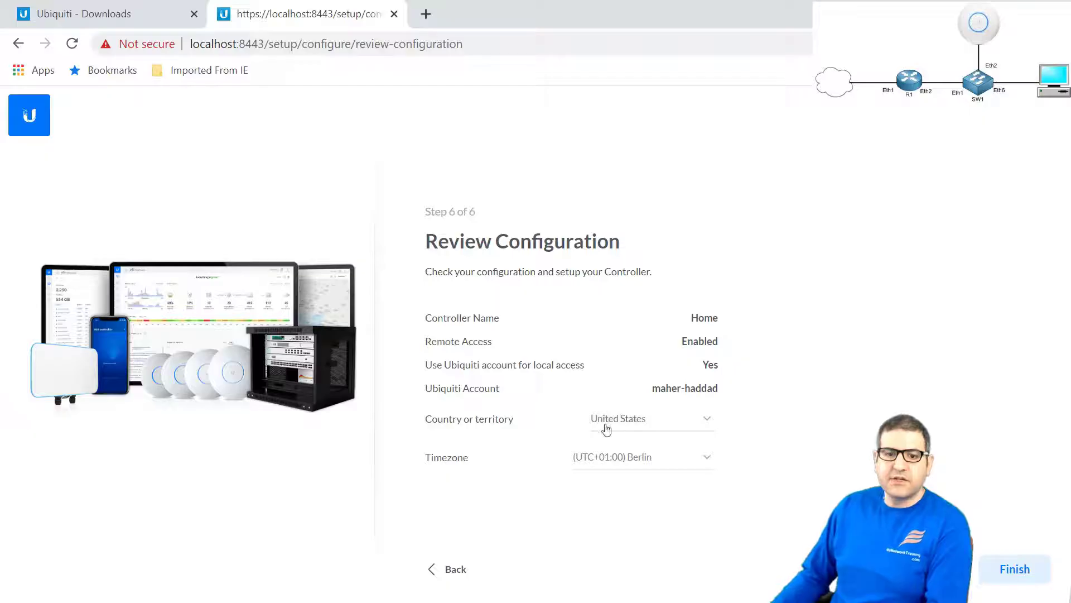
# Step: Set the country to Netherlands in Review Configuration
pyautogui.click(636, 430)
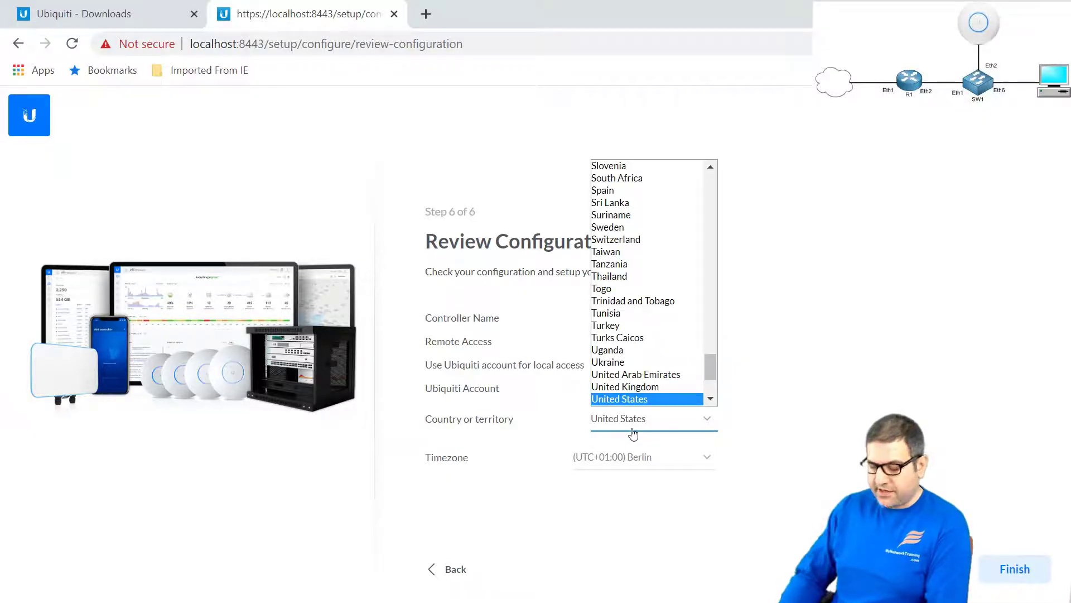
pyautogui.write('ne')
pyautogui.press('Down')
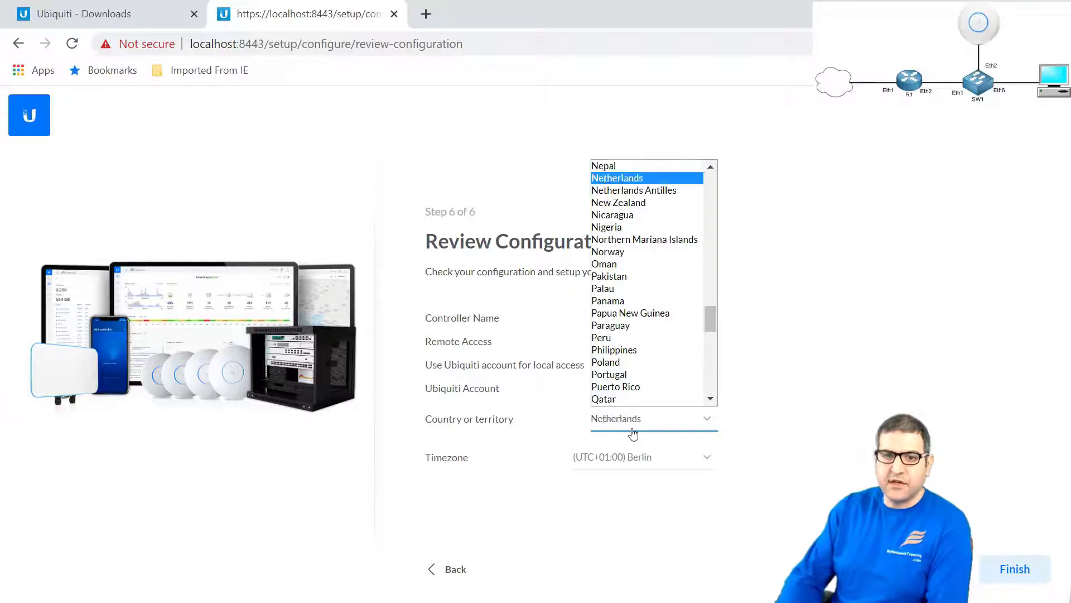
pyautogui.press('Return')
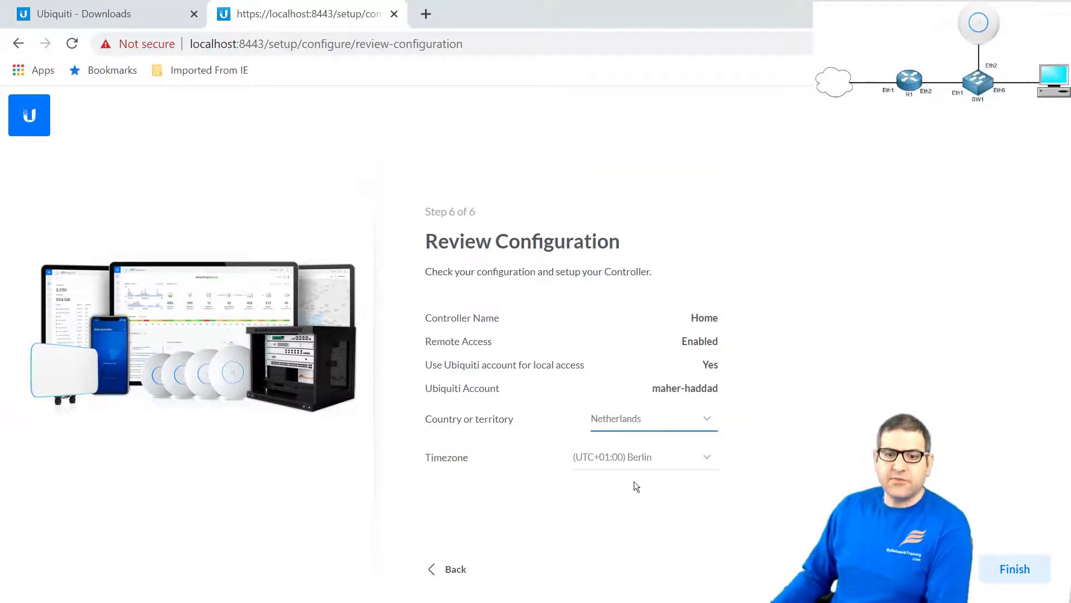
# Step: Set the timezone to (UTC+01:00) Amsterdam and finish the setup wizard
pyautogui.click(657, 457)
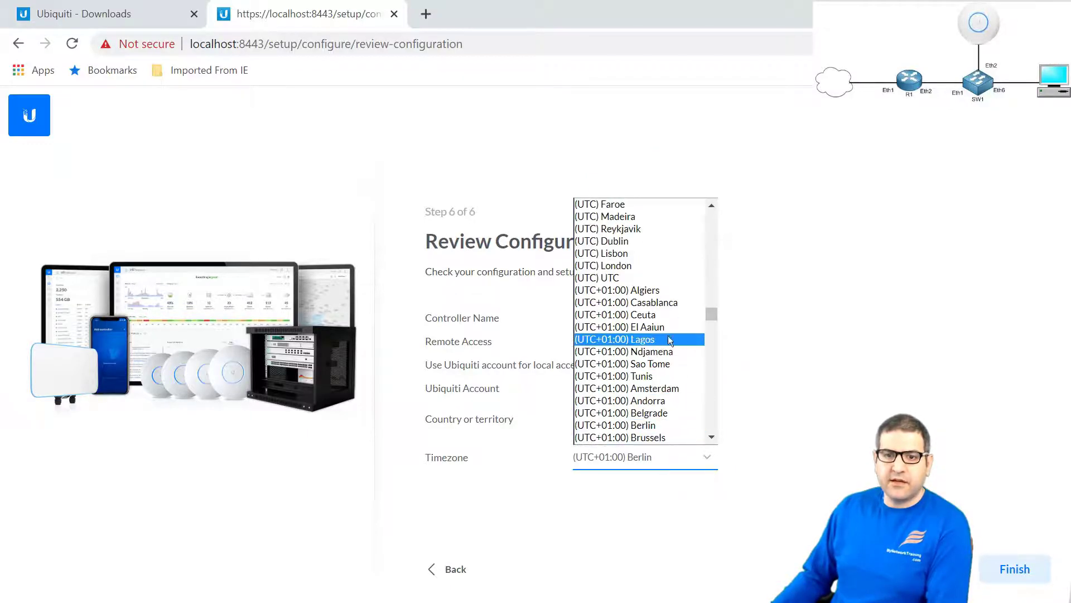
pyautogui.click(669, 390)
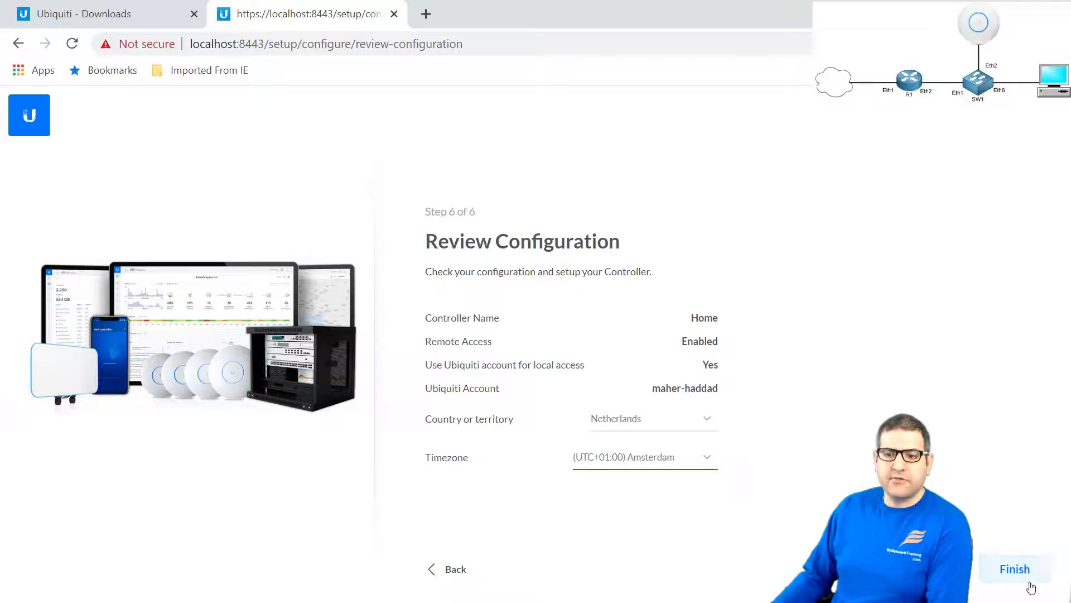
pyautogui.click(1013, 575)
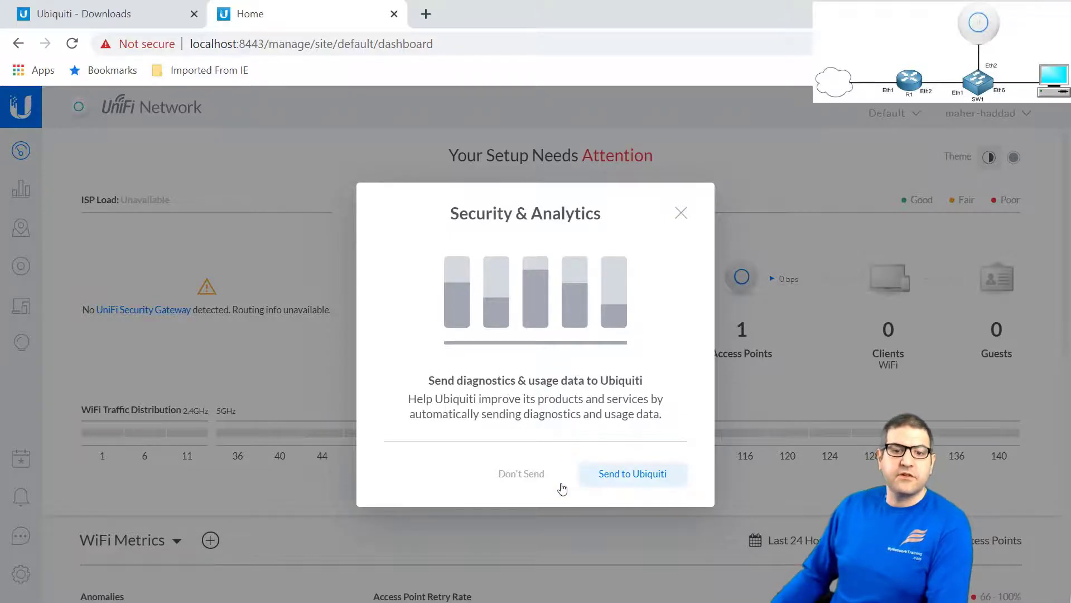
# Step: Choose Don't Send in Security & Analytics, then tick item 6 on the checklist slide
pyautogui.click(521, 476)
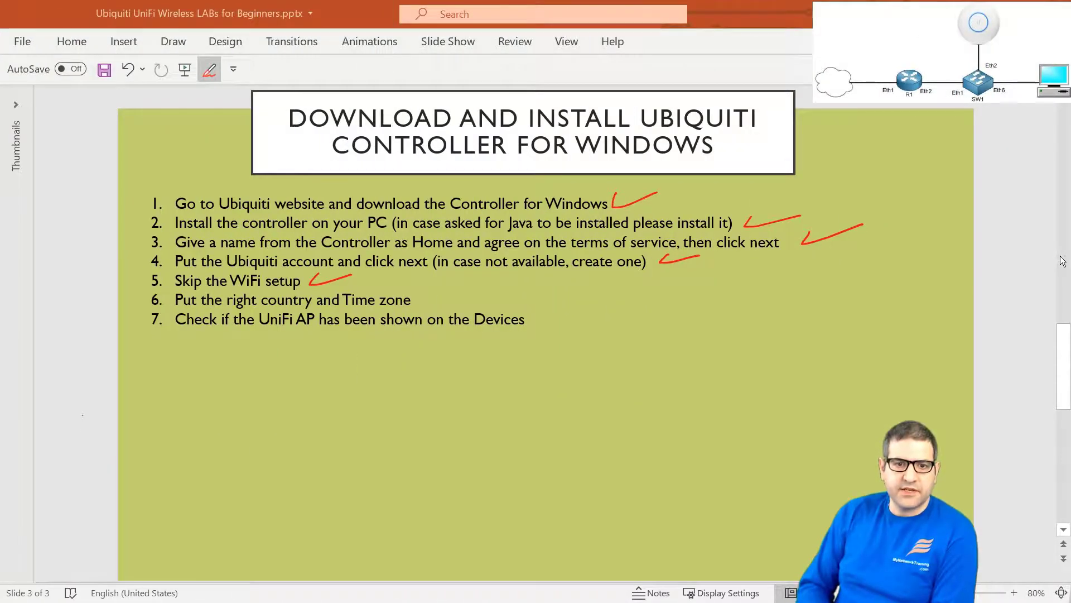
pyautogui.moveTo(422, 287)
pyautogui.mouseDown()
pyautogui.moveTo(419, 297)
pyautogui.moveTo(468, 287)
pyautogui.mouseUp()
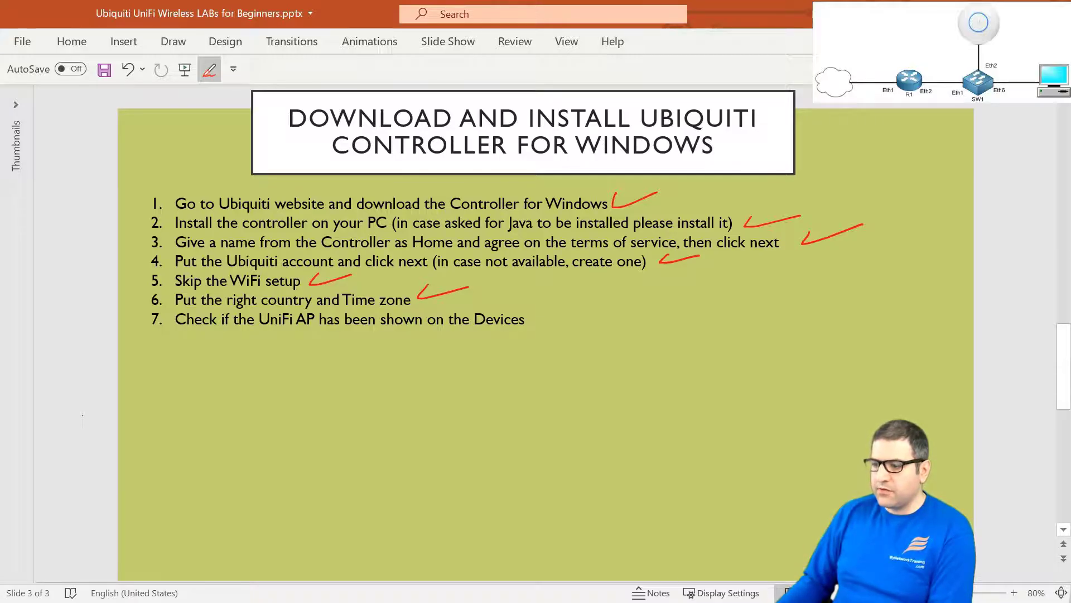
# Step: Switch from the PowerPoint checklist slide back to the UniFi dashboard in Chrome
pyautogui.hotkey('alt', 'Tab')
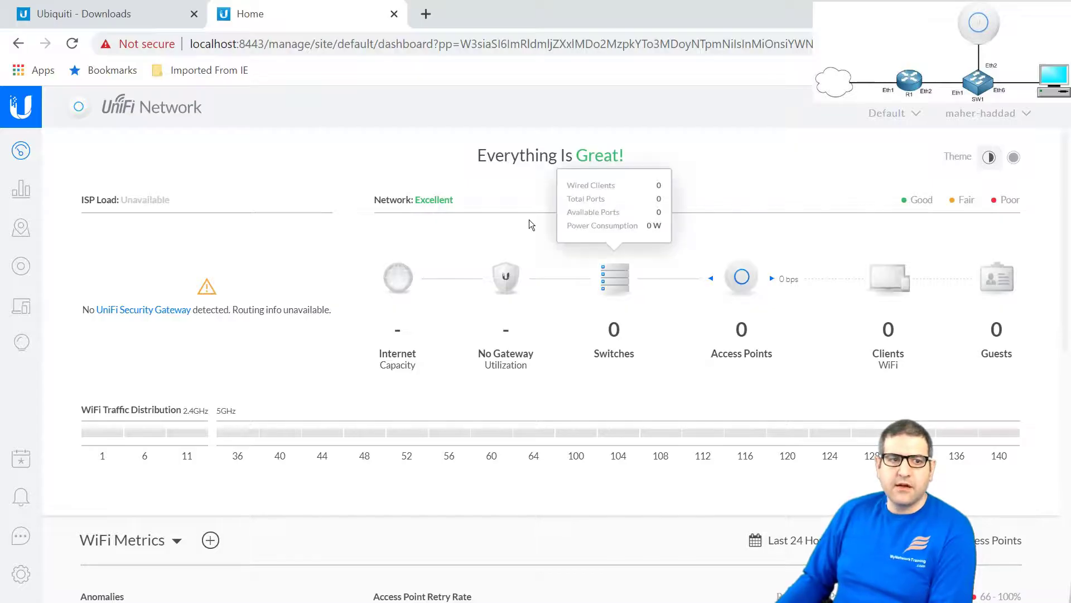
# Step: Show the Devices list with the UniFi AP-AC-Lite at 10.30.30.254 pending adoption
pyautogui.click(20, 268)
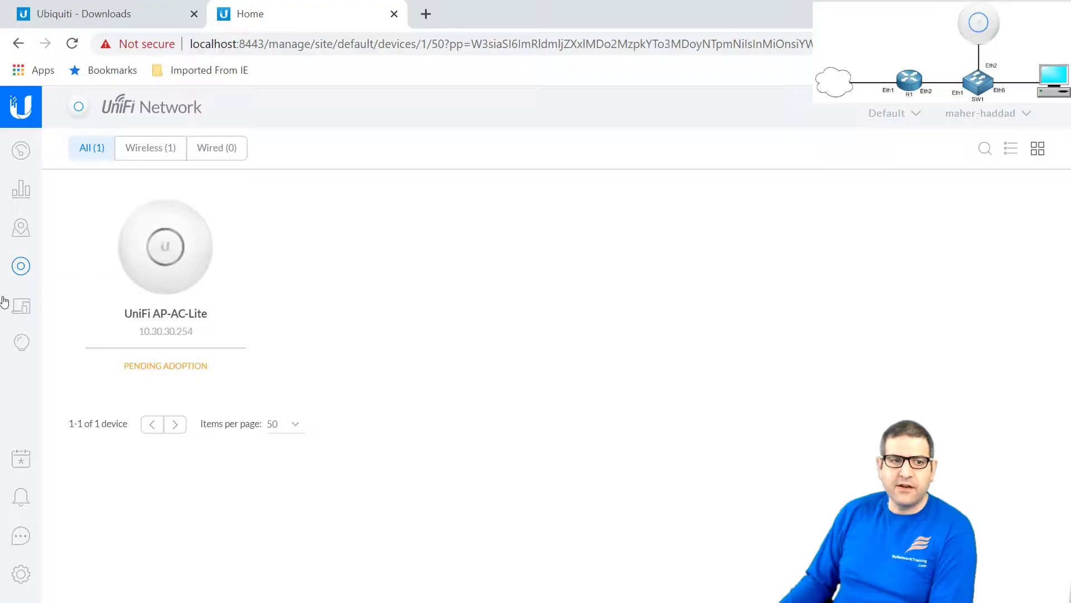
# Step: Review the dashboard charts, then view Traffic Stats, which reports no traffic data
pyautogui.click(19, 161)
pyautogui.scroll(-7, 236, 266)
pyautogui.scroll(-2, 319, 290)
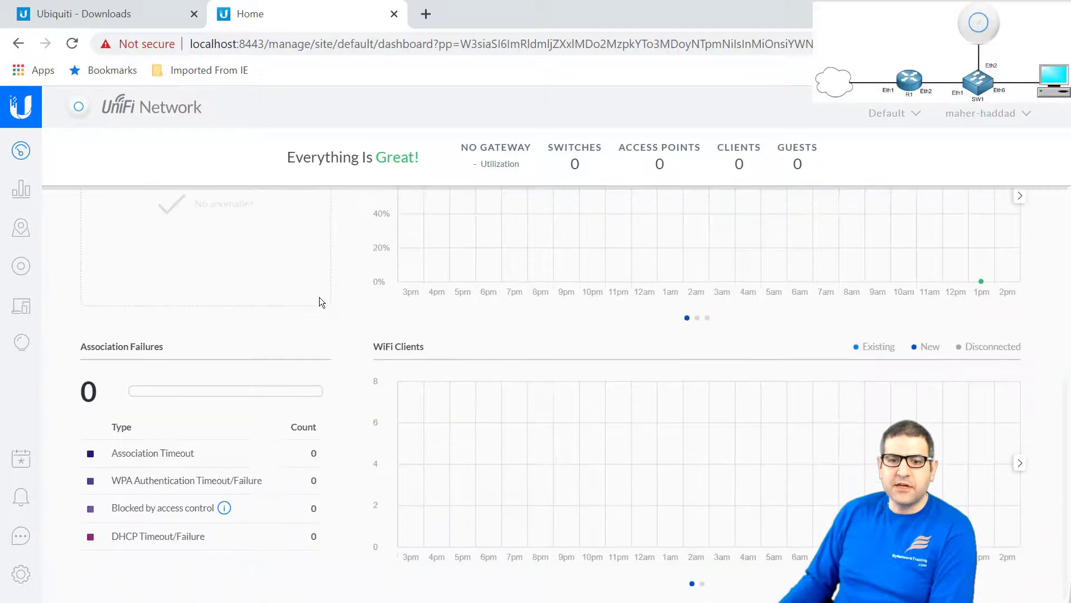
pyautogui.scroll(5, 319, 297)
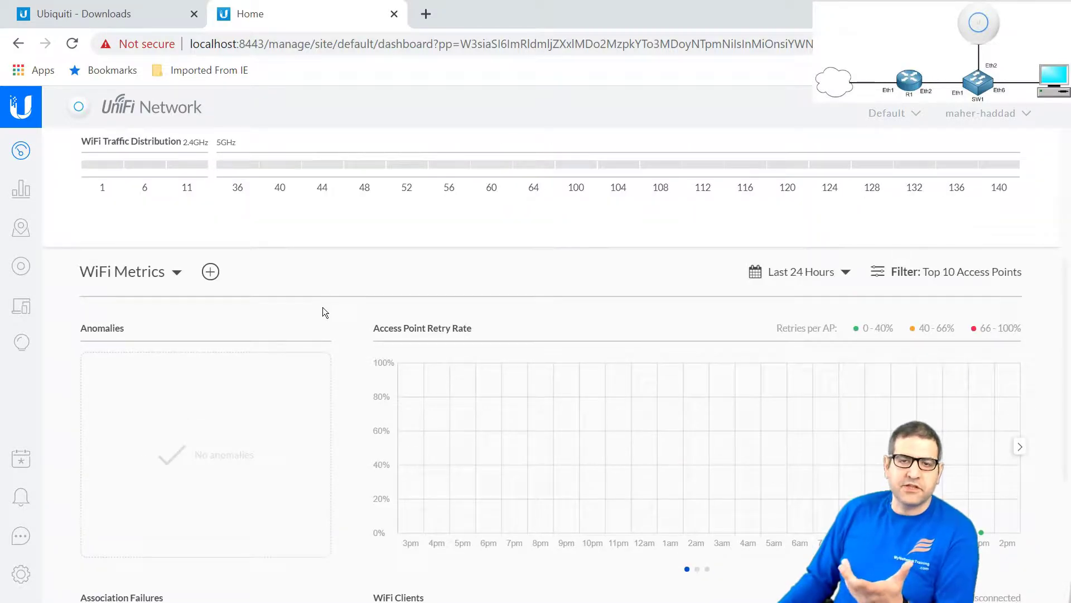
pyautogui.scroll(5, 470, 351)
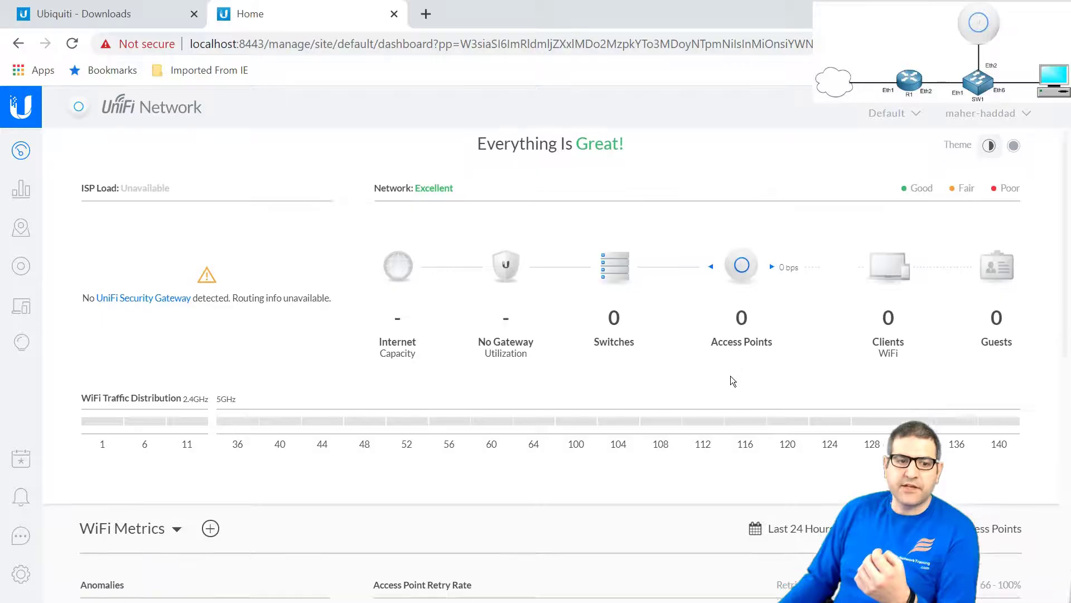
pyautogui.scroll(-2, 558, 407)
pyautogui.scroll(-1, 113, 409)
pyautogui.scroll(-2, 268, 340)
pyautogui.scroll(2, 347, 335)
pyautogui.scroll(-5, 450, 433)
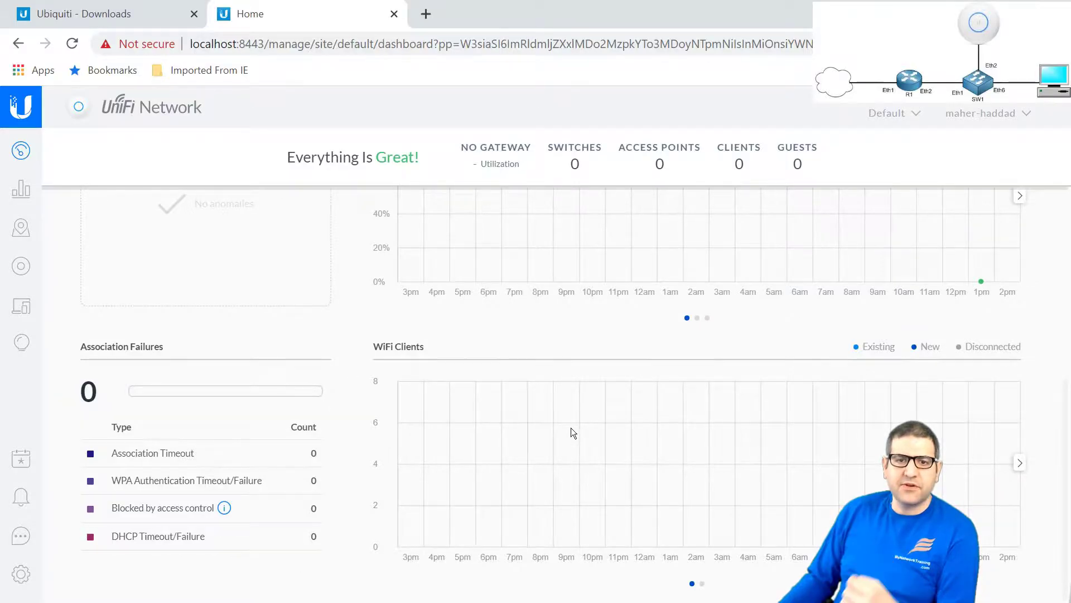
pyautogui.scroll(10, 574, 429)
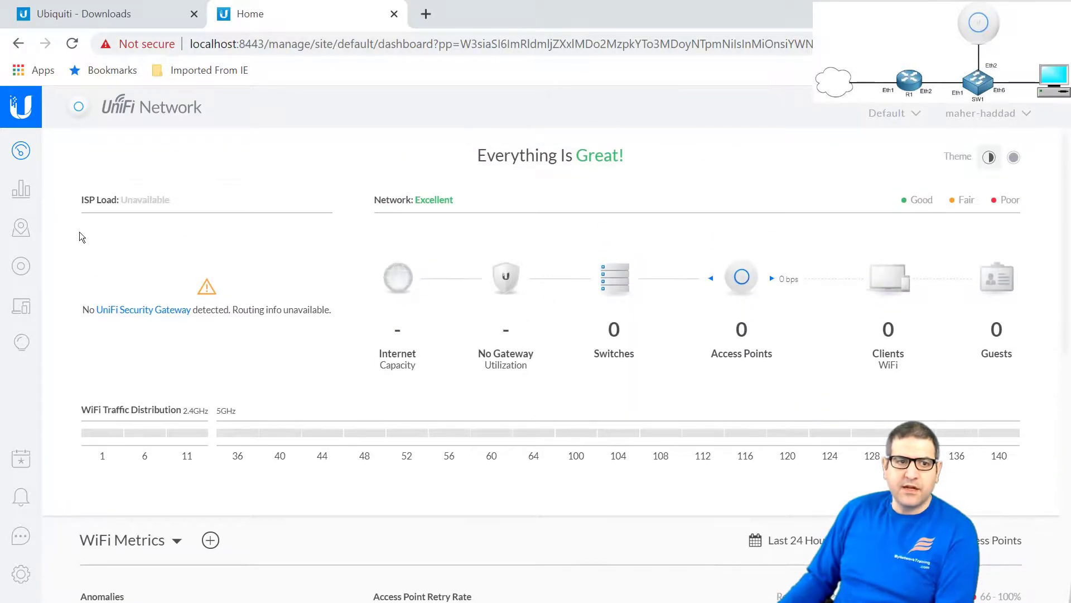
pyautogui.click(23, 192)
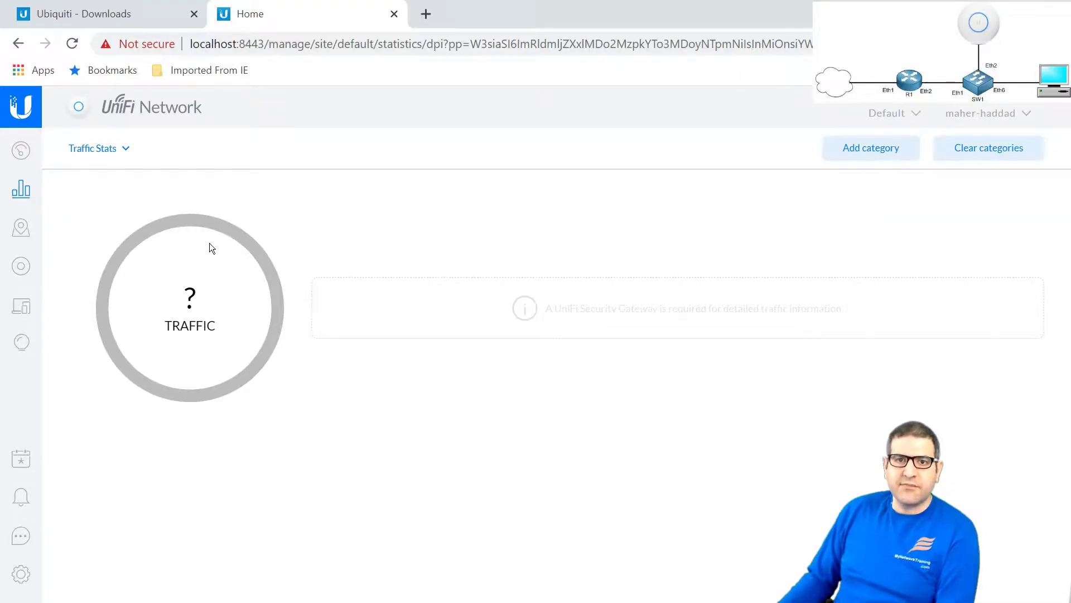
# Step: Browse the Map, Devices and Clients pages, then Insights Client History showing no known clients
pyautogui.click(31, 224)
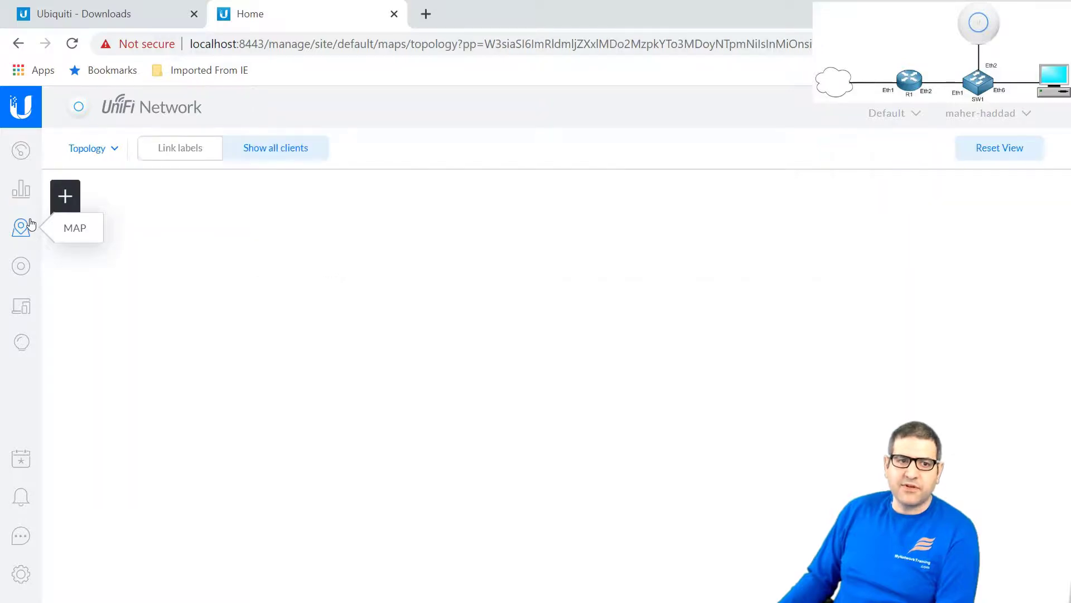
pyautogui.click(30, 272)
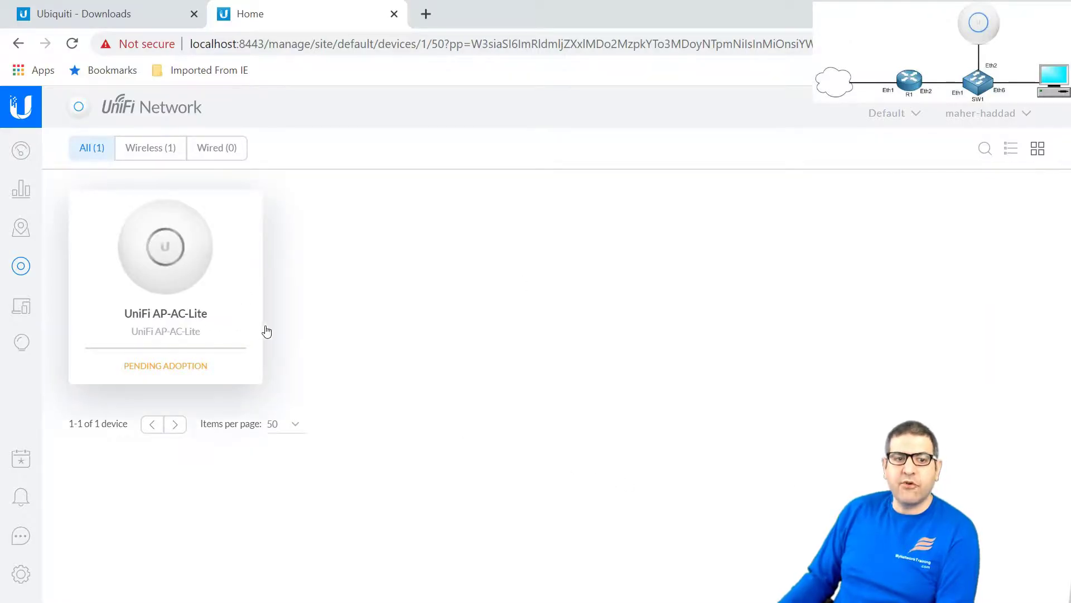
pyautogui.click(22, 307)
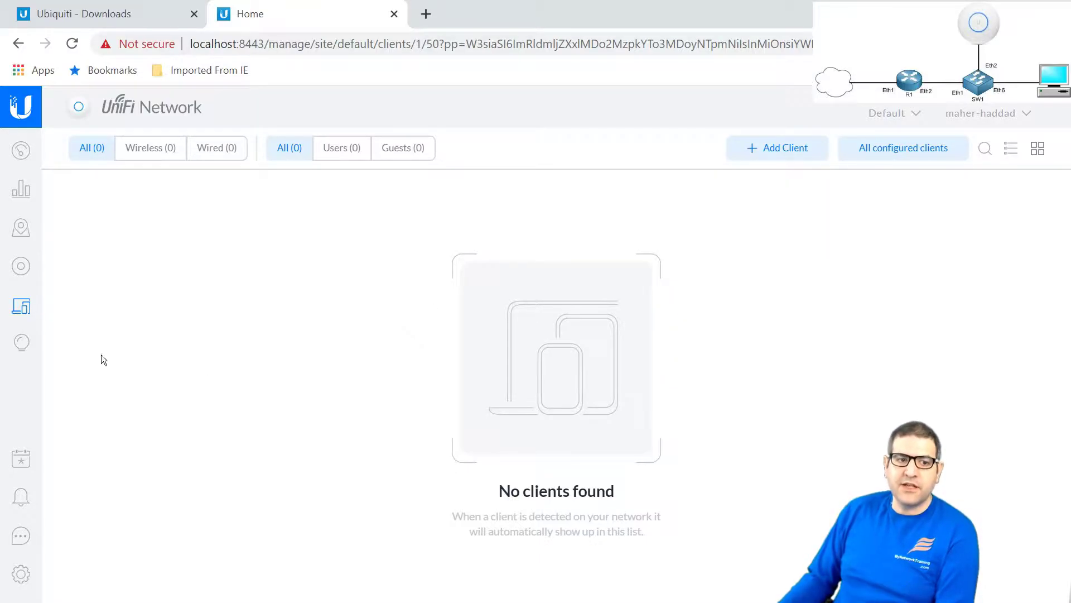
pyautogui.click(23, 345)
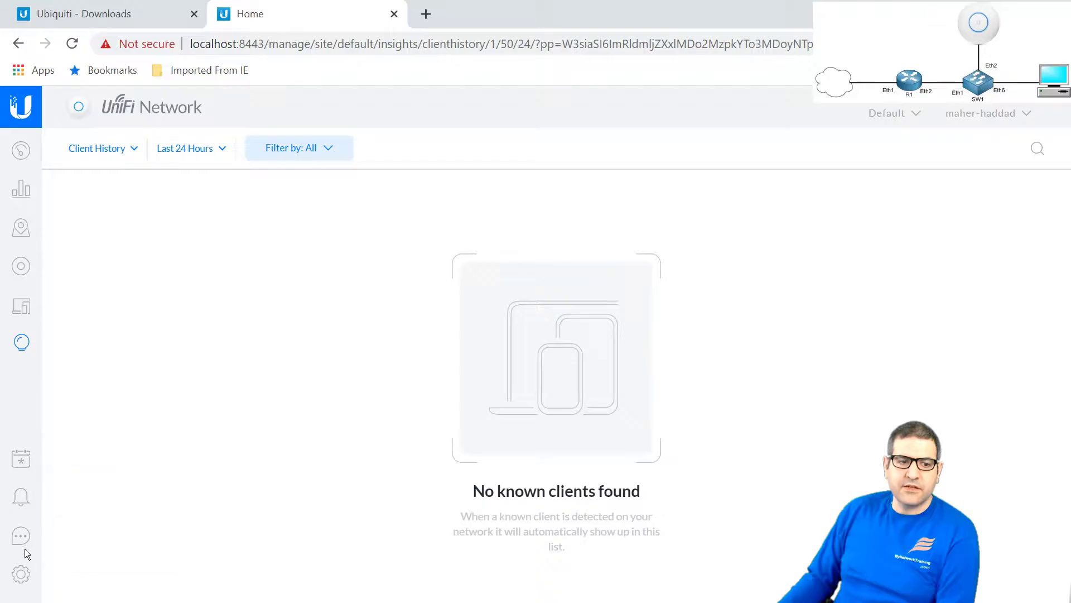
pyautogui.click(19, 578)
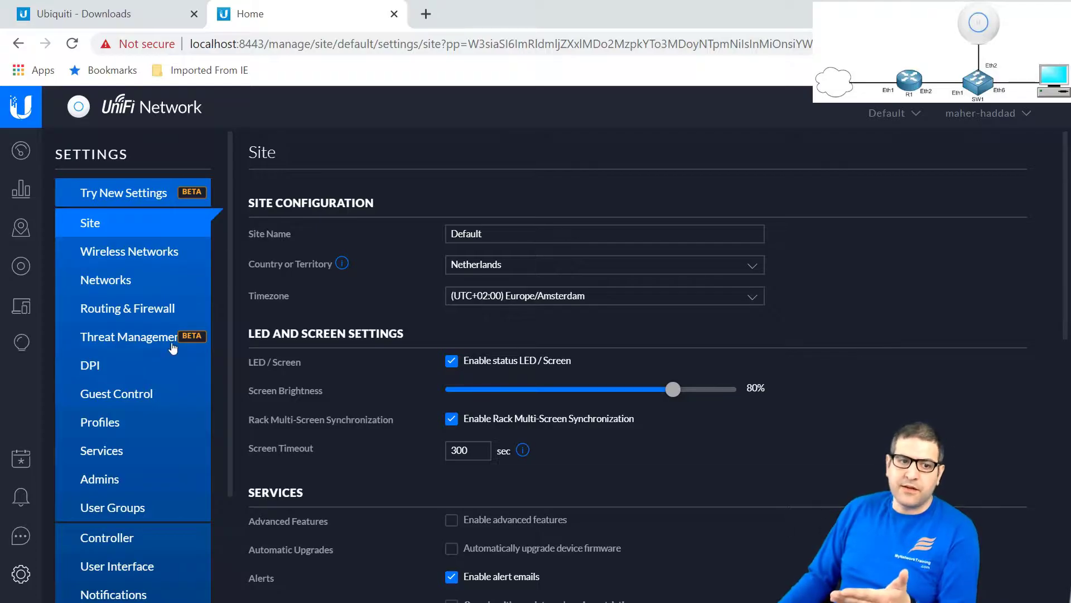
# Step: Show the Deep Packet Inspection settings page, where Enable DPI is ON
pyautogui.click(106, 371)
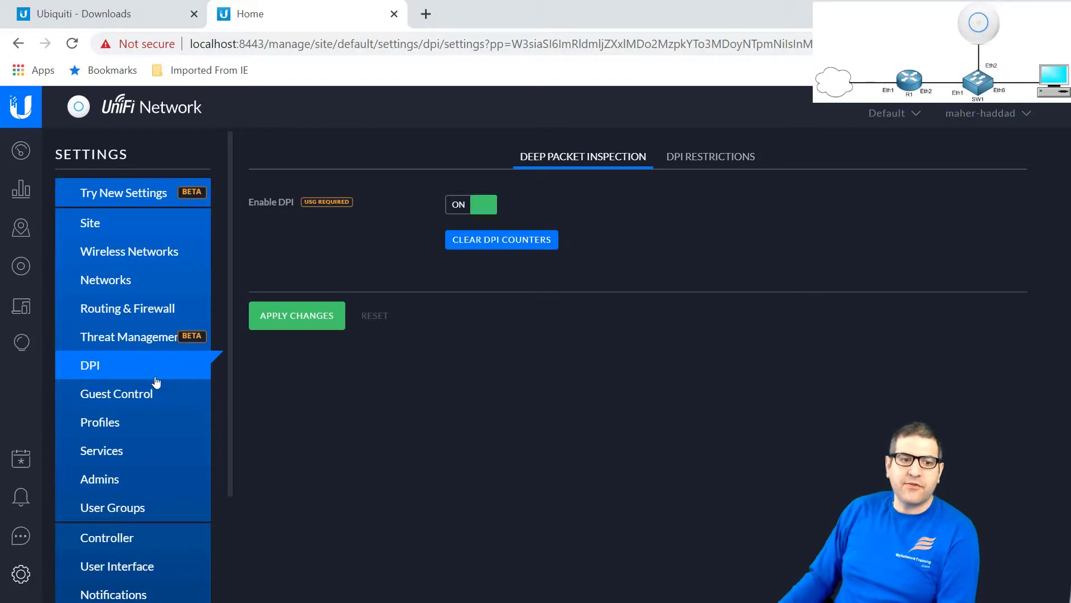
# Step: Look at Guest Control settings, then the Admins page listing one Super Administrator
pyautogui.click(143, 396)
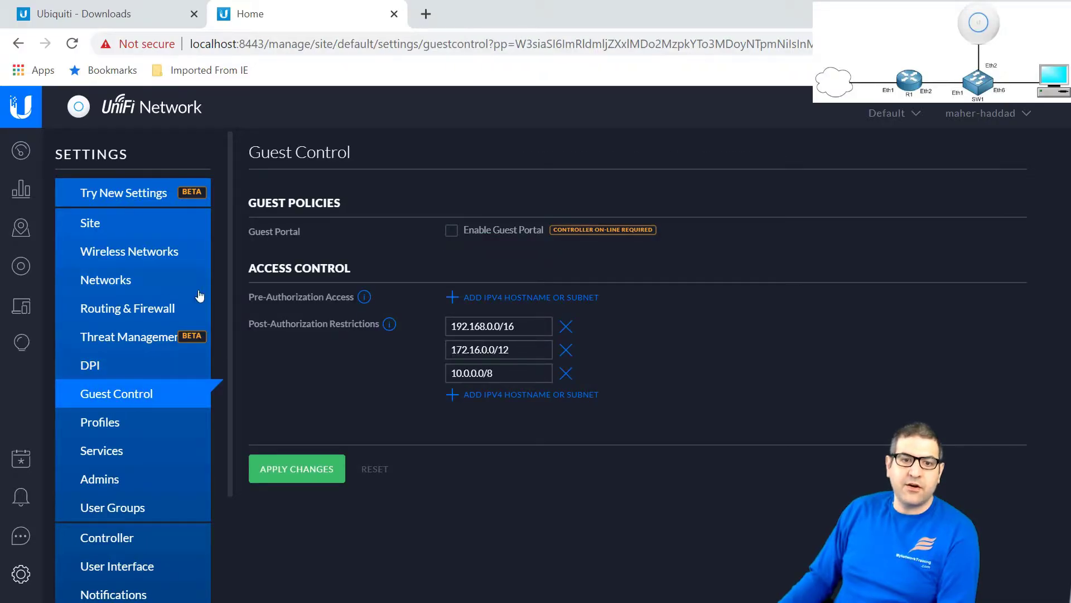
pyautogui.scroll(-2, 127, 388)
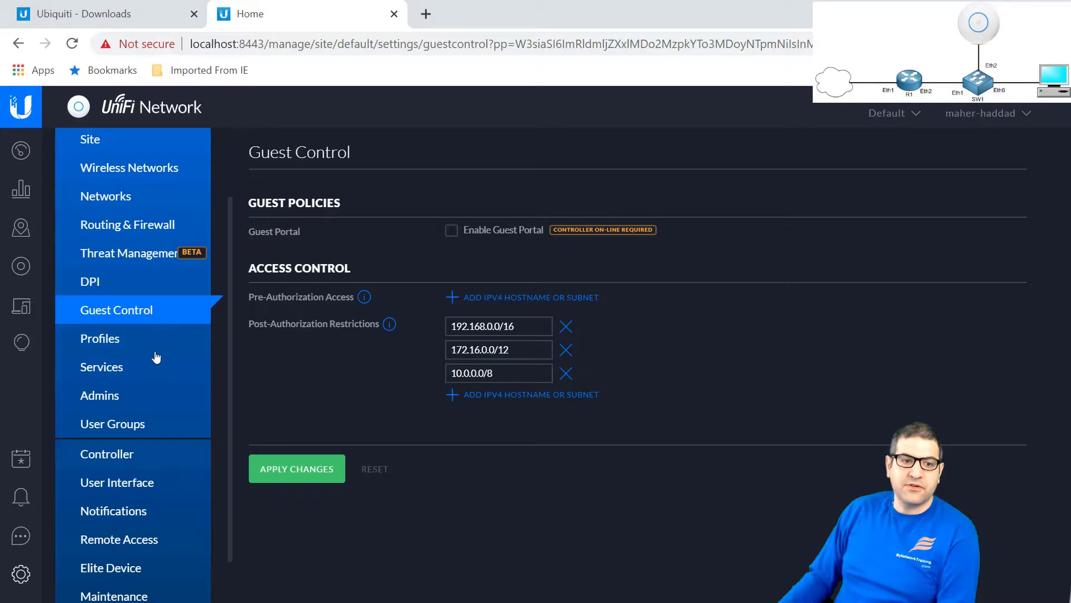
pyautogui.click(113, 399)
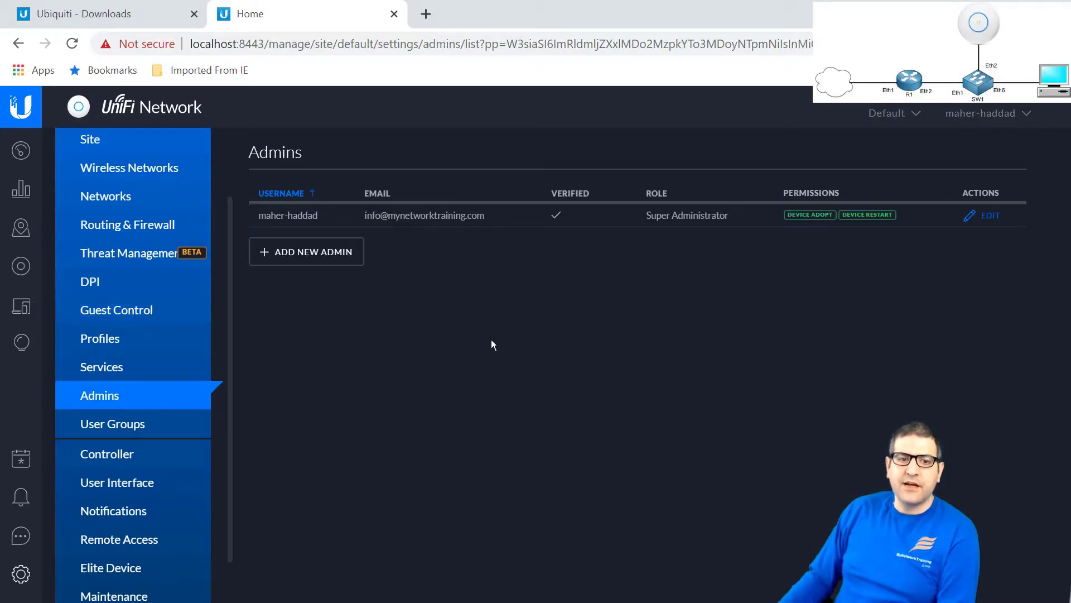